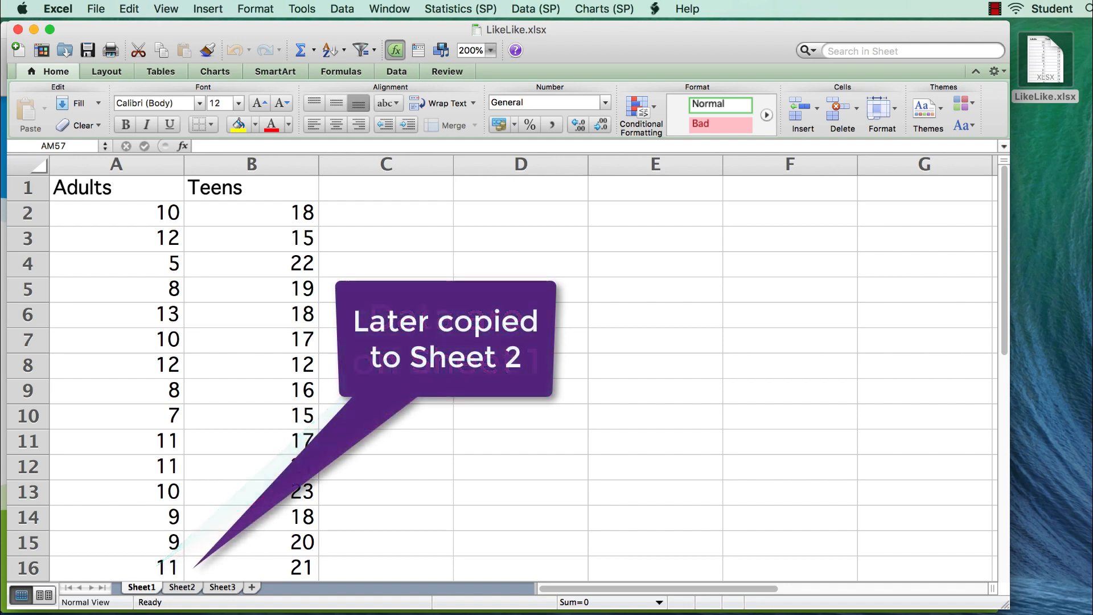
- Save Sheet1 of the workbook as LikeLike in Comma Separated Values (.csv) format on the Desktop, saving only the active sheet
{"action": "left_click", "coordinate": [187, 587]}
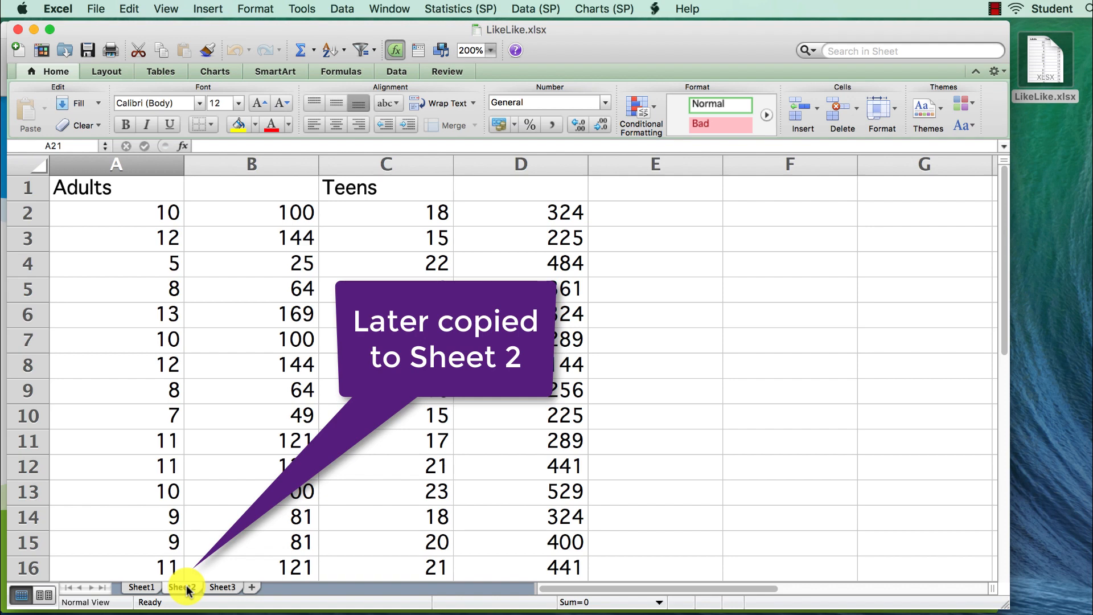
{"action": "left_click", "coordinate": [141, 587]}
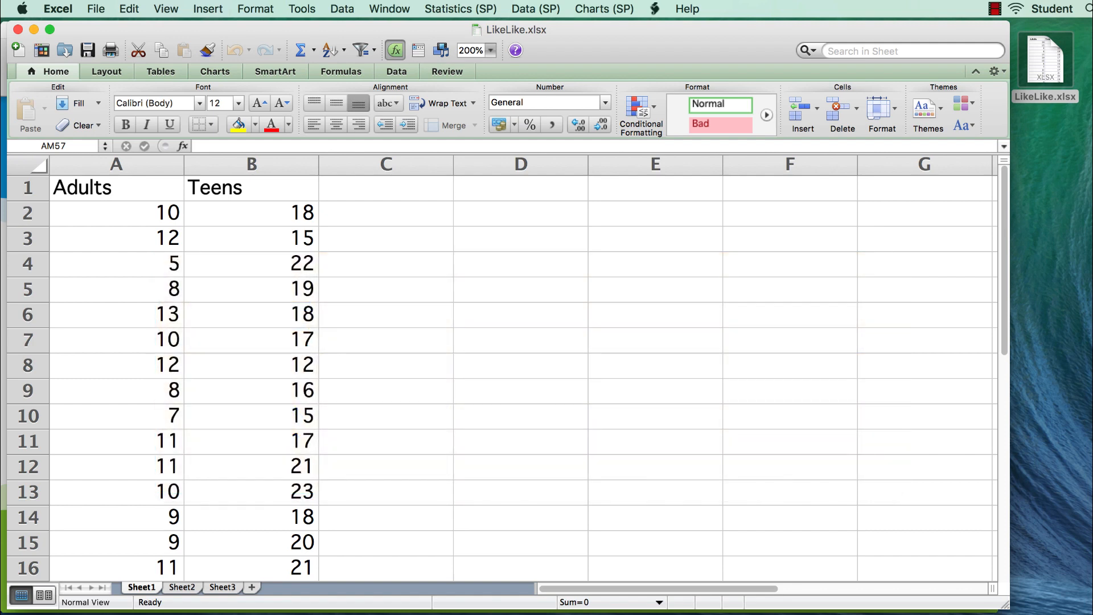
{"action": "left_click", "coordinate": [97, 9]}
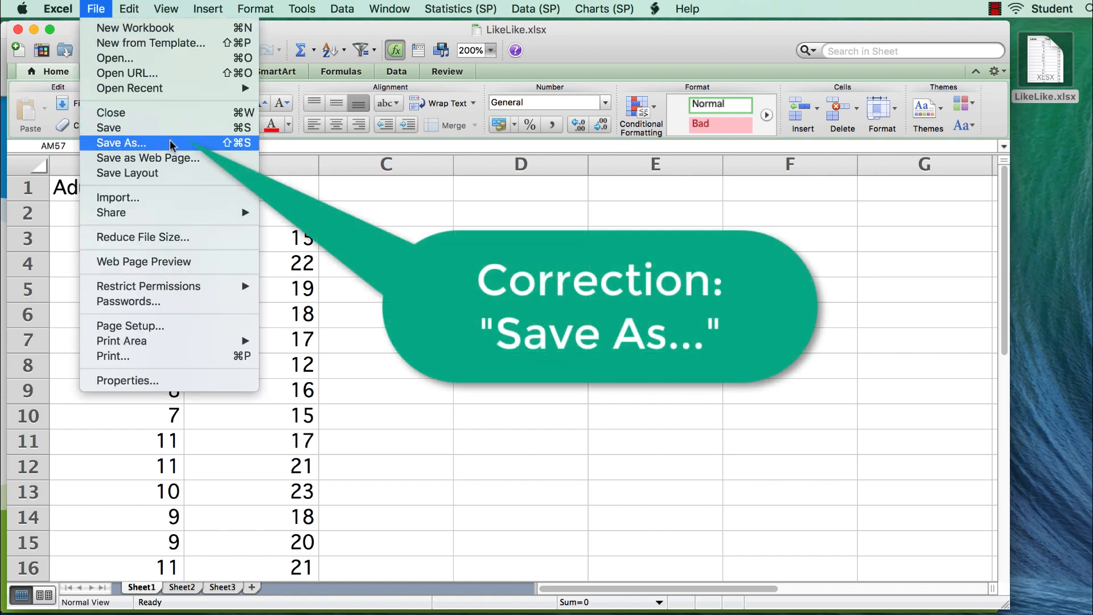
{"action": "left_click", "coordinate": [173, 142]}
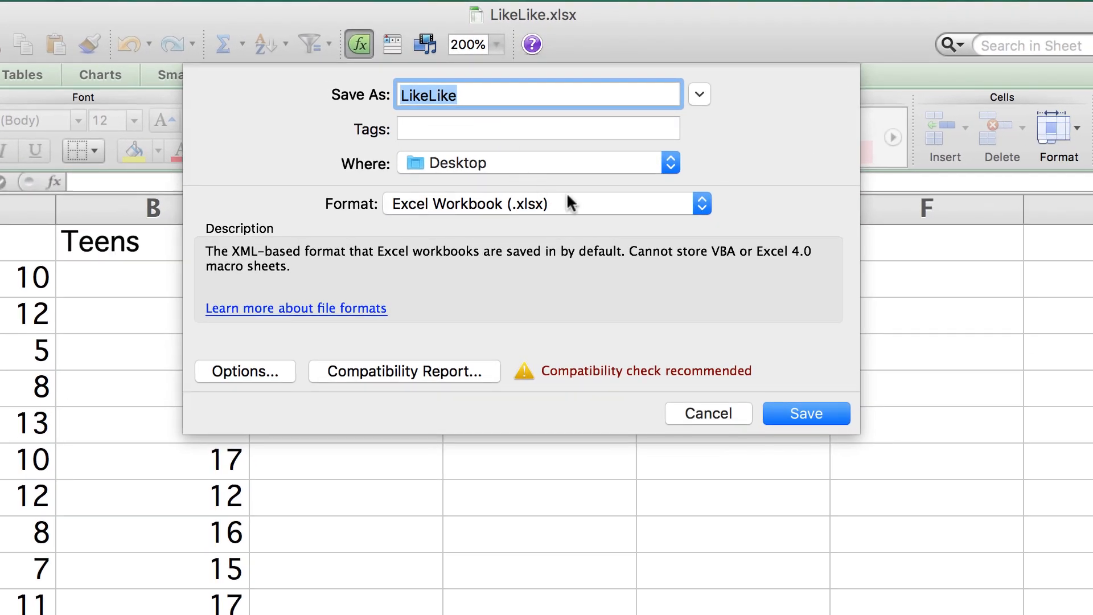
{"action": "left_click", "coordinate": [613, 206]}
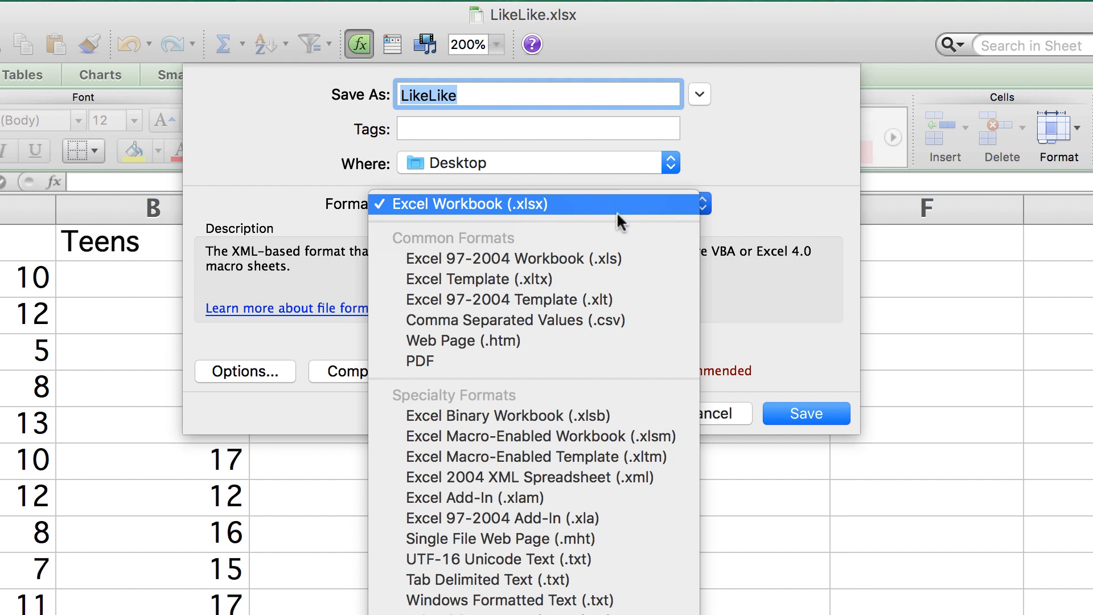
{"action": "left_click", "coordinate": [649, 320]}
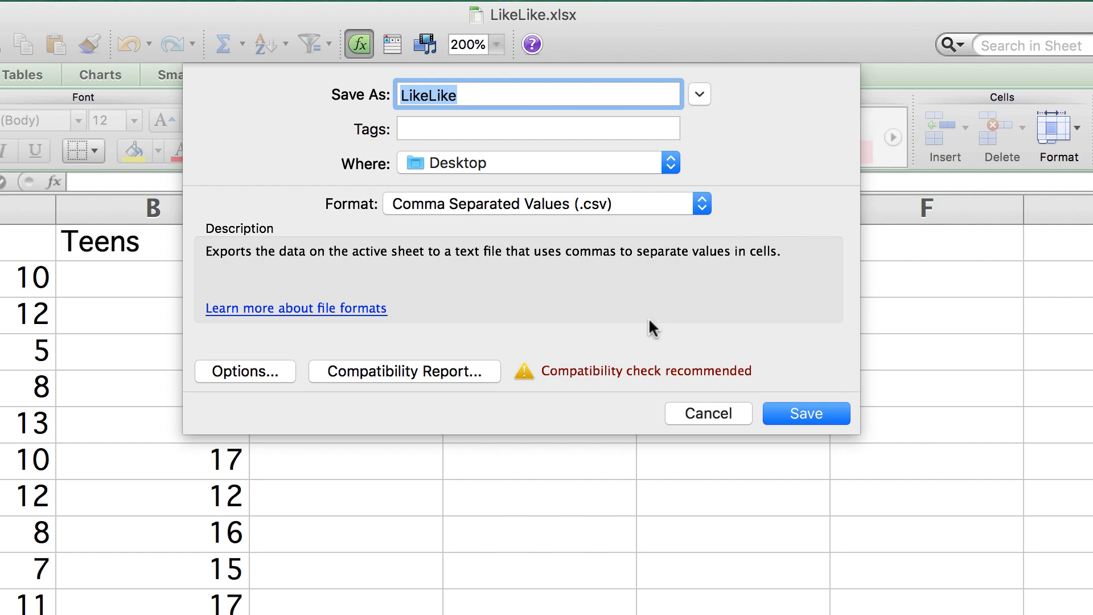
{"action": "left_click", "coordinate": [776, 411]}
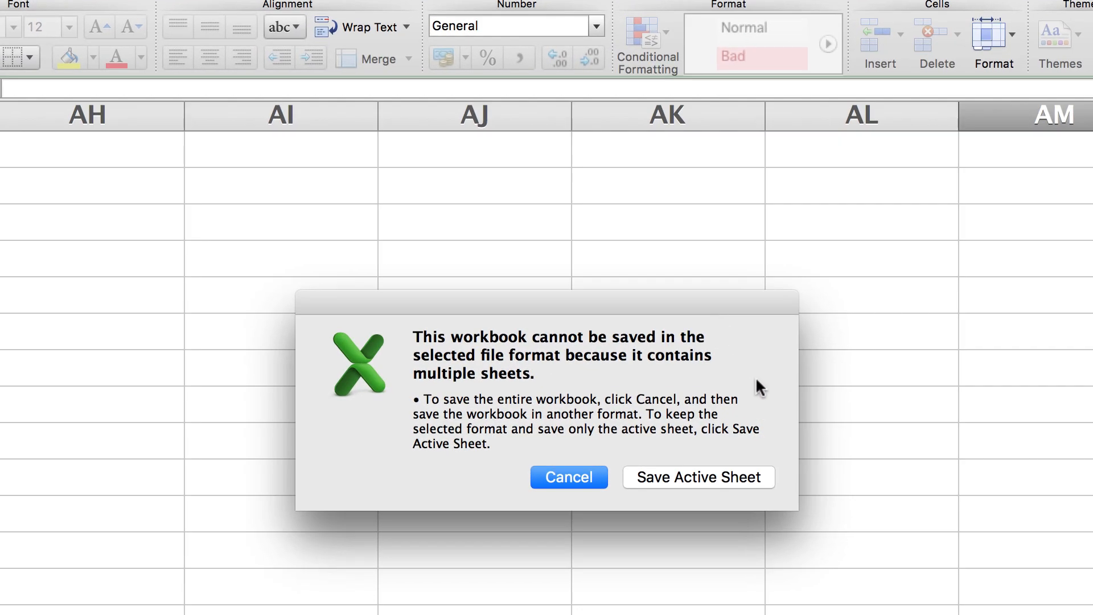
{"action": "left_click", "coordinate": [709, 477]}
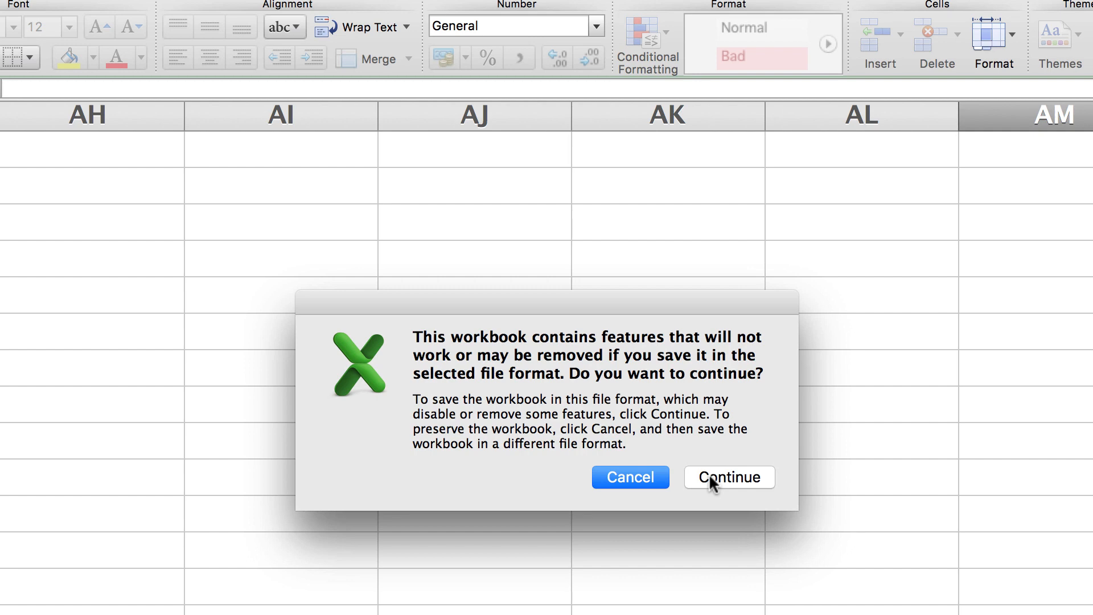
{"action": "left_click", "coordinate": [746, 474]}
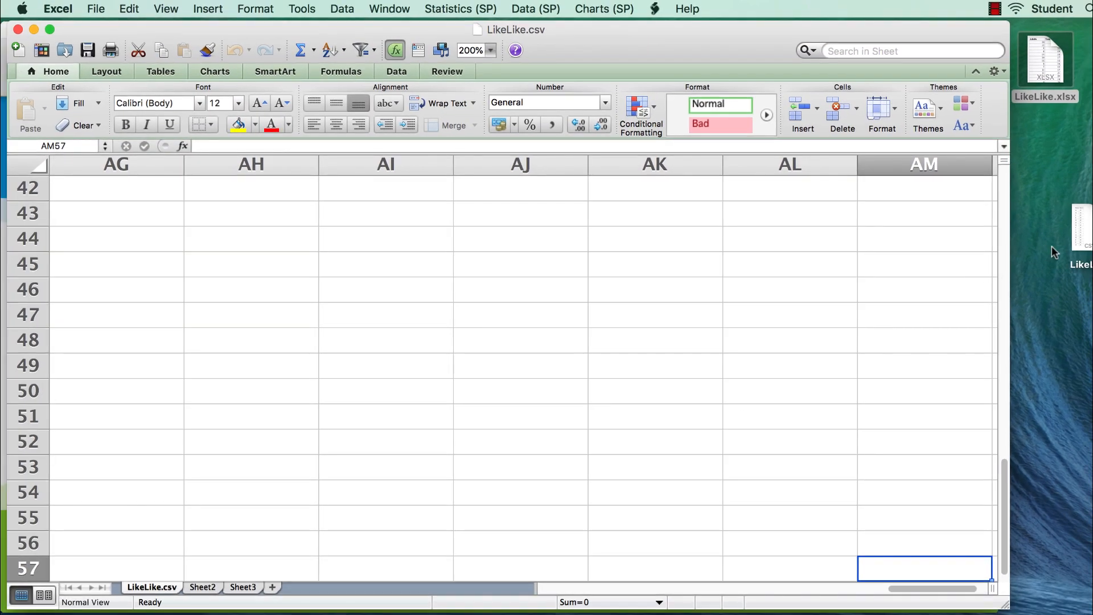
- Switch to JASP and open the LikeLike CSV file from the Desktop folder
{"action": "left_click_drag", "start_coordinate": [1078, 244], "coordinate": [1040, 150]}
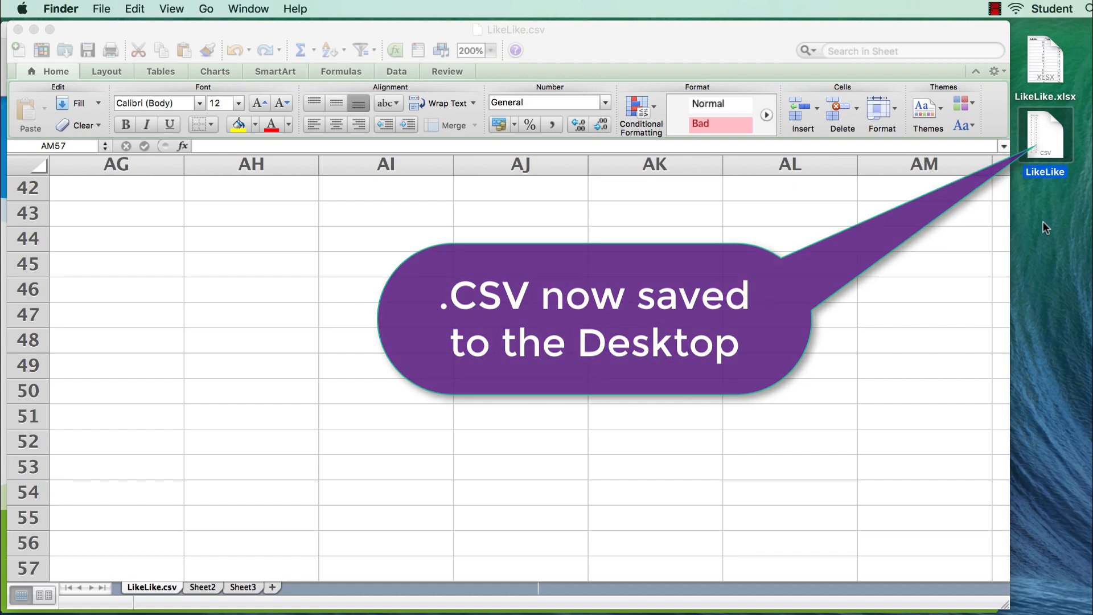
{"action": "left_click", "coordinate": [33, 29]}
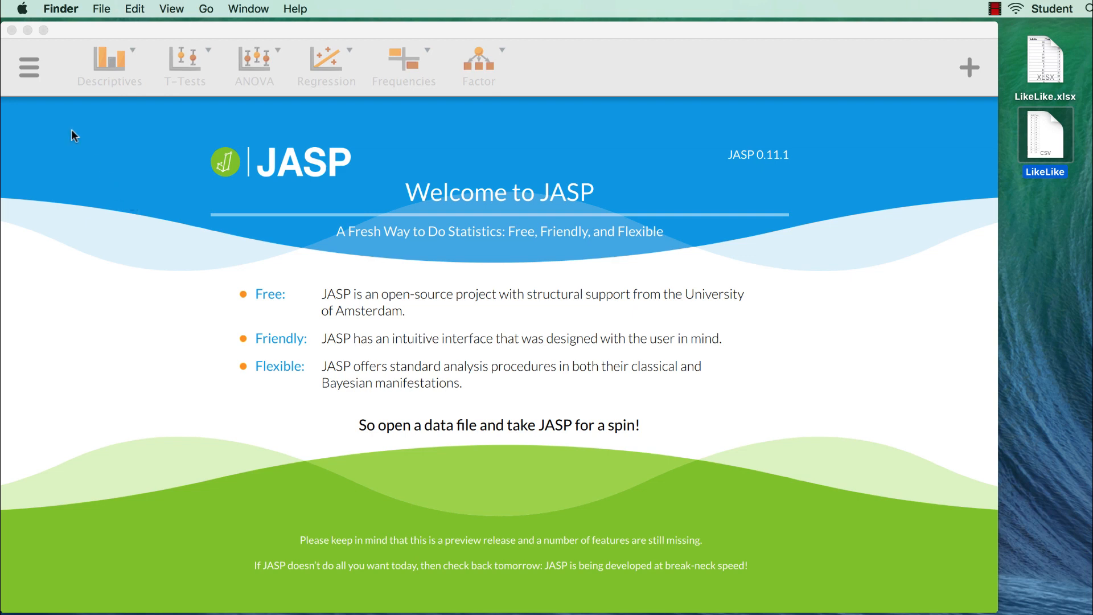
{"action": "left_click", "coordinate": [29, 70]}
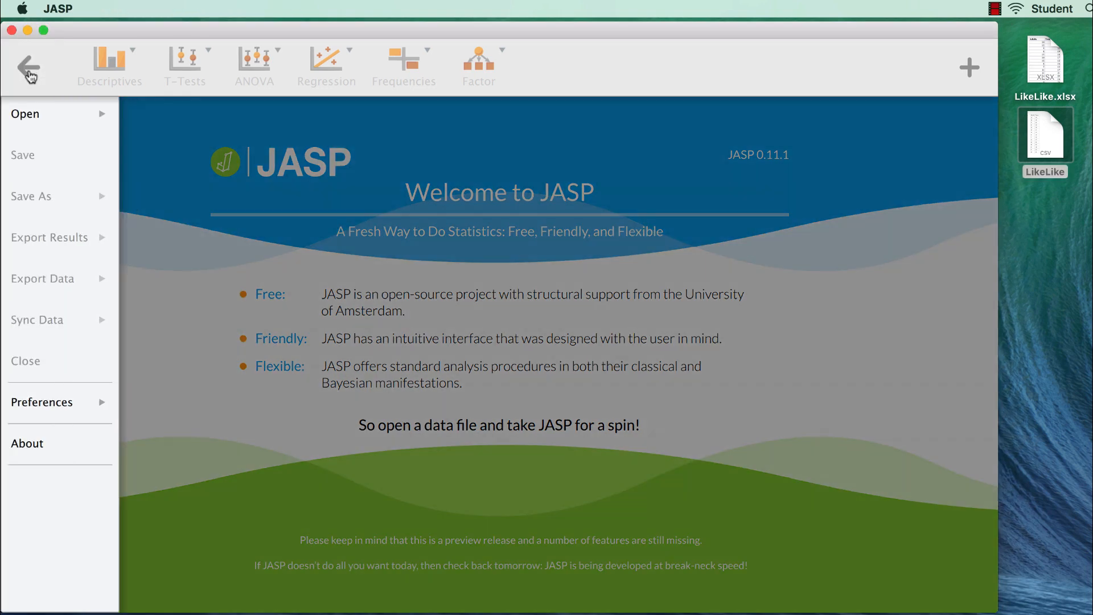
{"action": "left_click", "coordinate": [40, 119]}
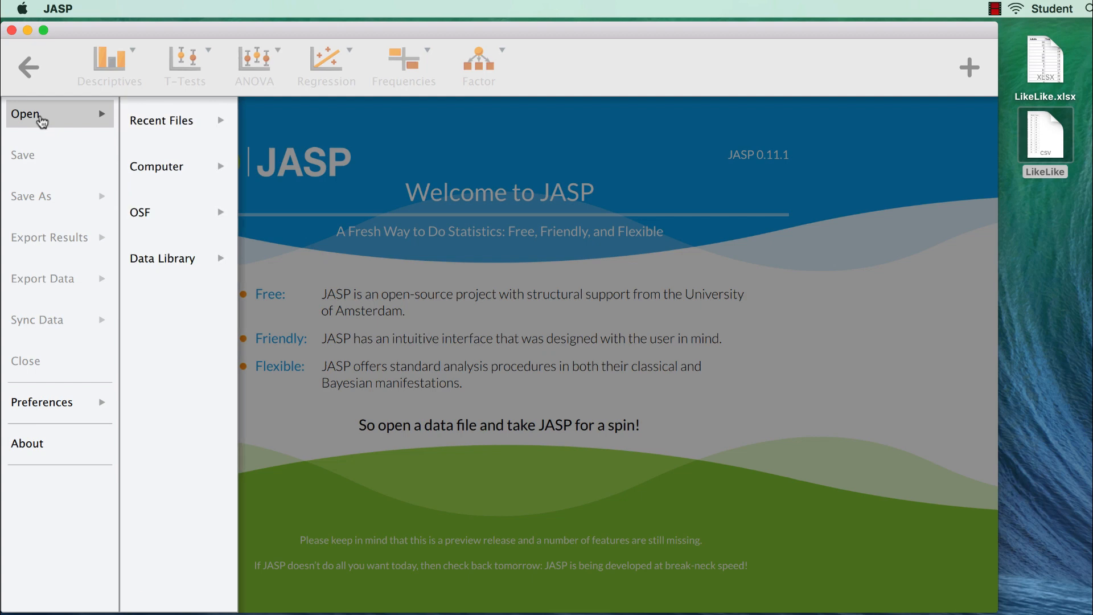
{"action": "left_click", "coordinate": [143, 166]}
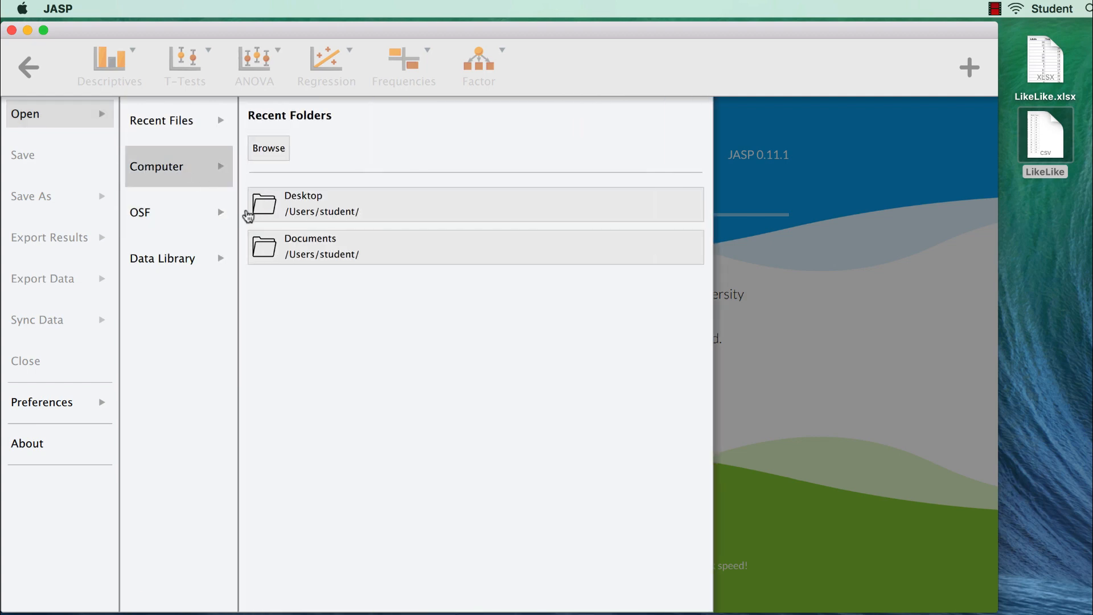
{"action": "left_click", "coordinate": [283, 210]}
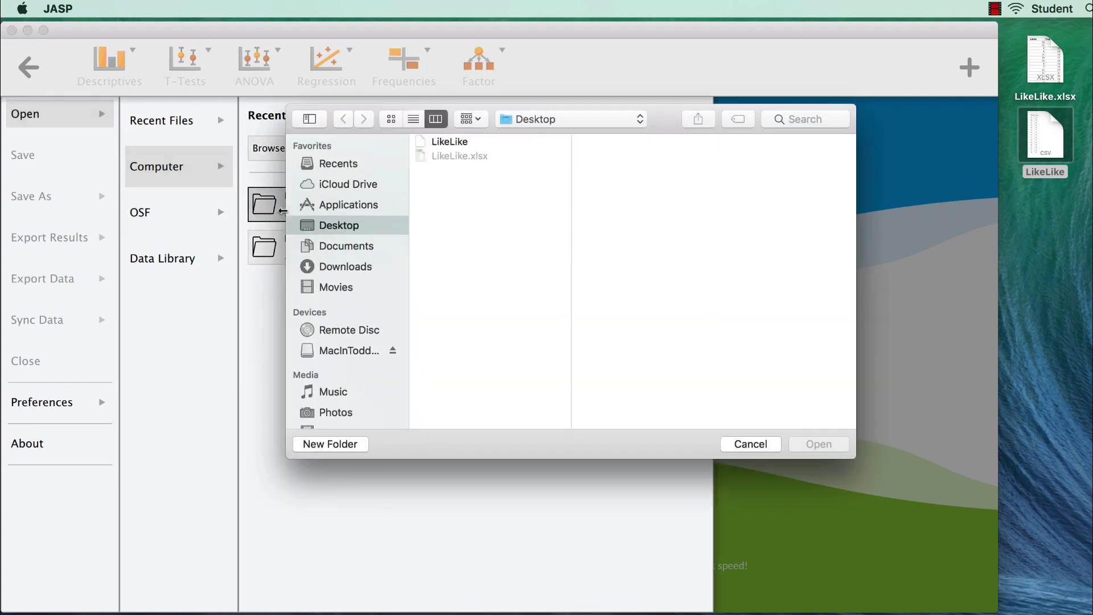
{"action": "left_click", "coordinate": [483, 144]}
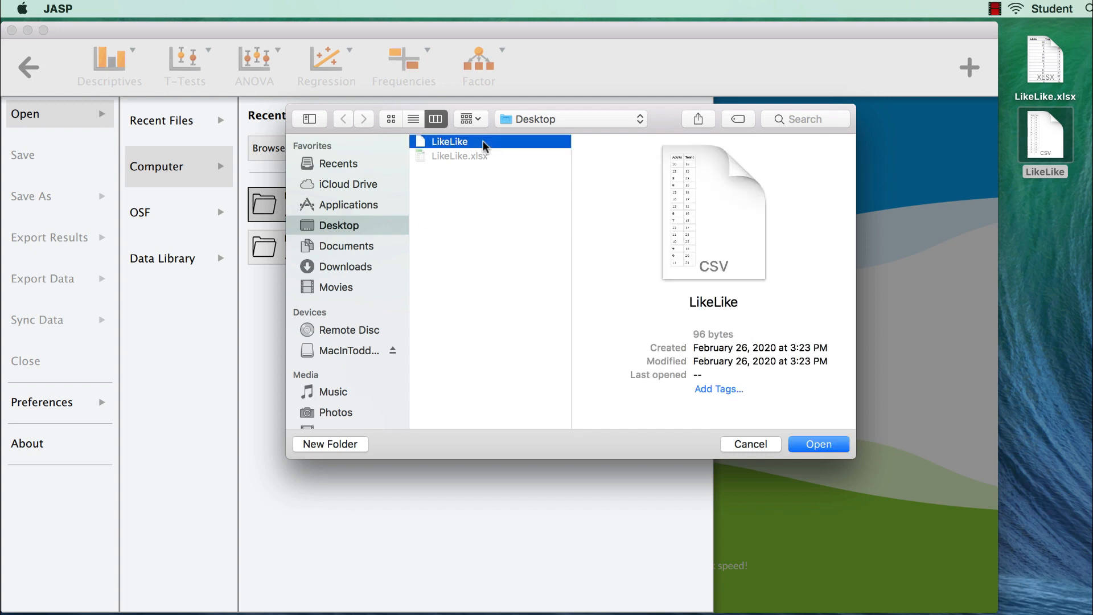
{"action": "left_click", "coordinate": [825, 446]}
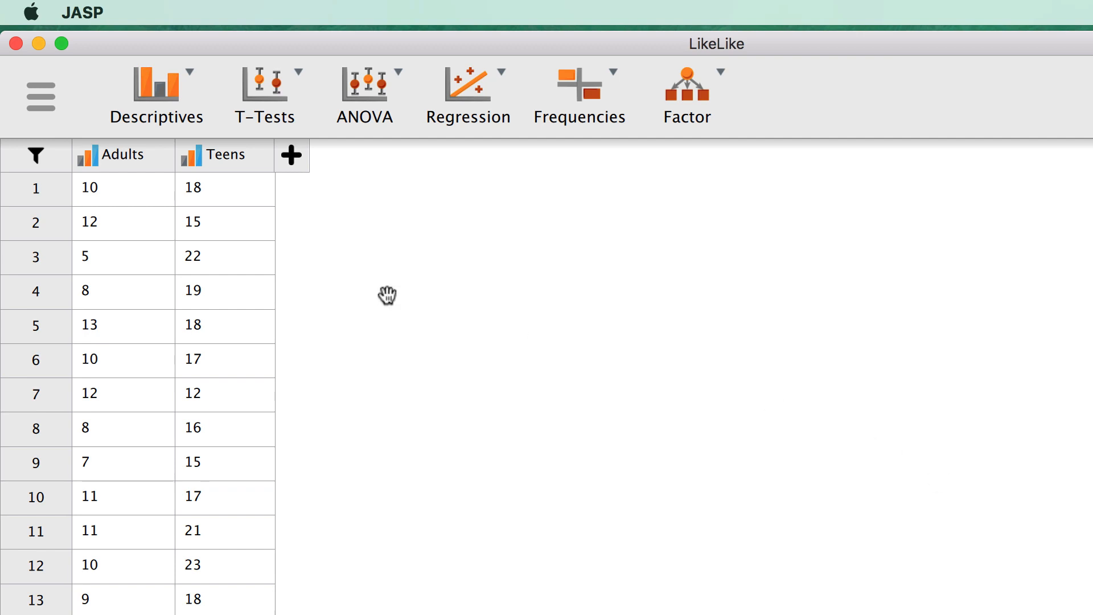
- Set both the Adults and Teens columns to the Scale measurement type
{"action": "left_click", "coordinate": [88, 161]}
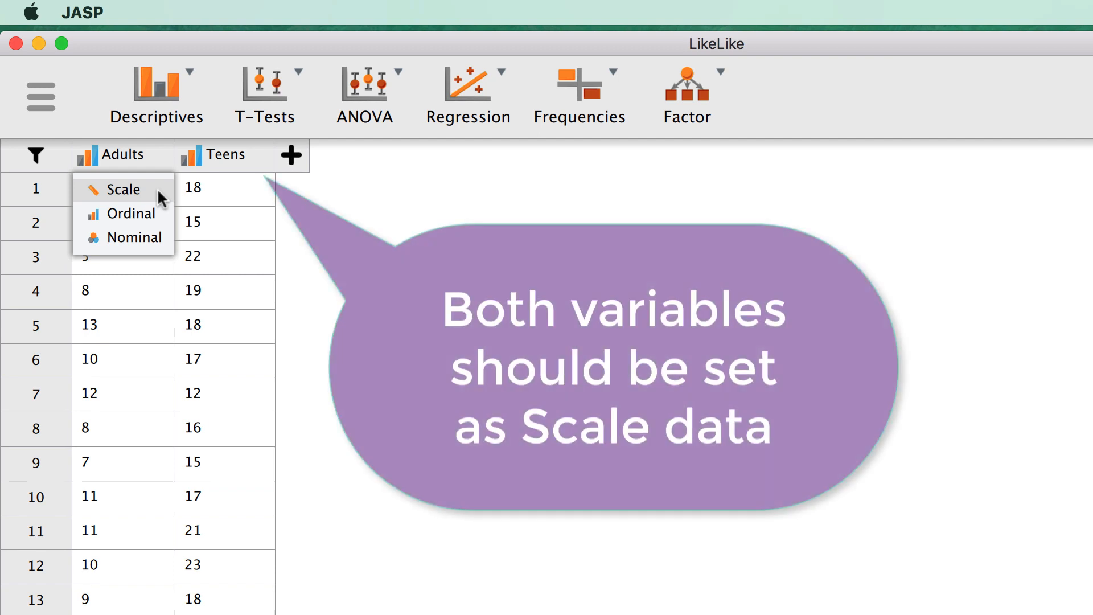
{"action": "left_click", "coordinate": [158, 192]}
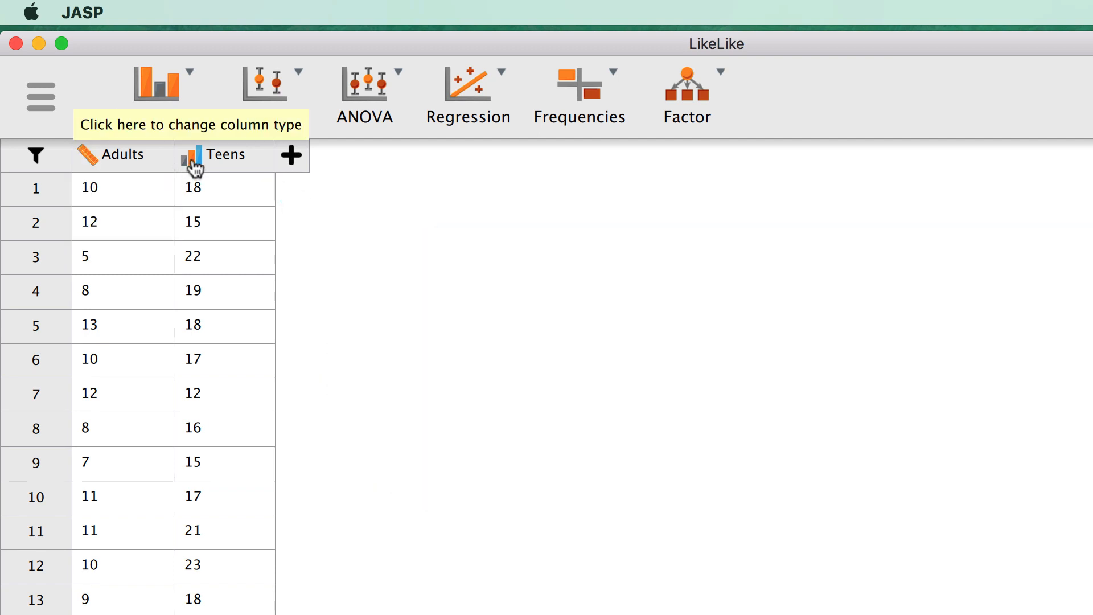
{"action": "left_click", "coordinate": [192, 163]}
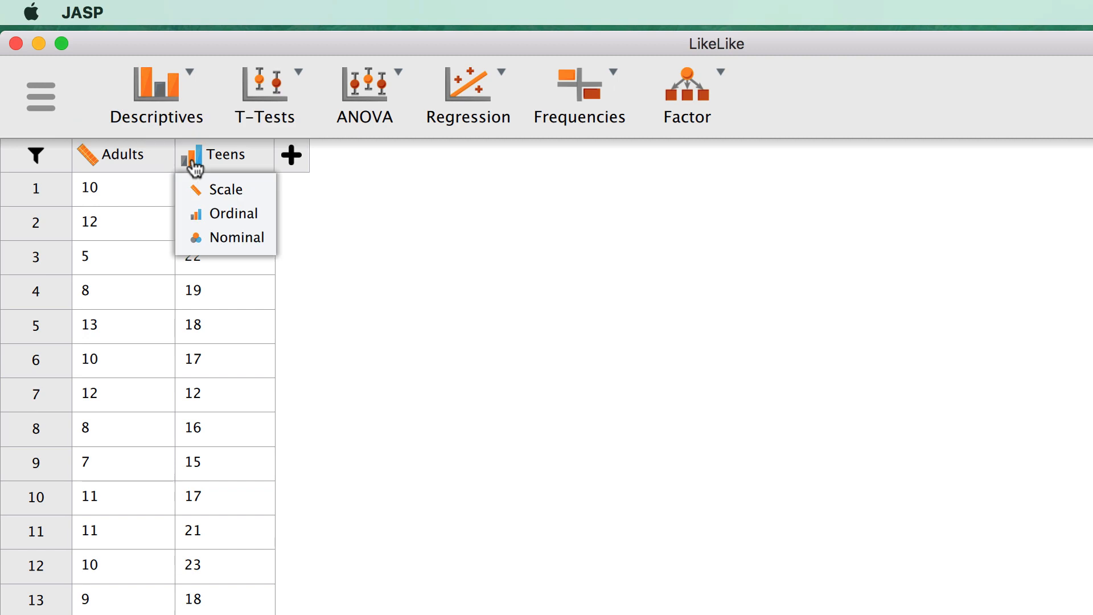
{"action": "left_click", "coordinate": [245, 197]}
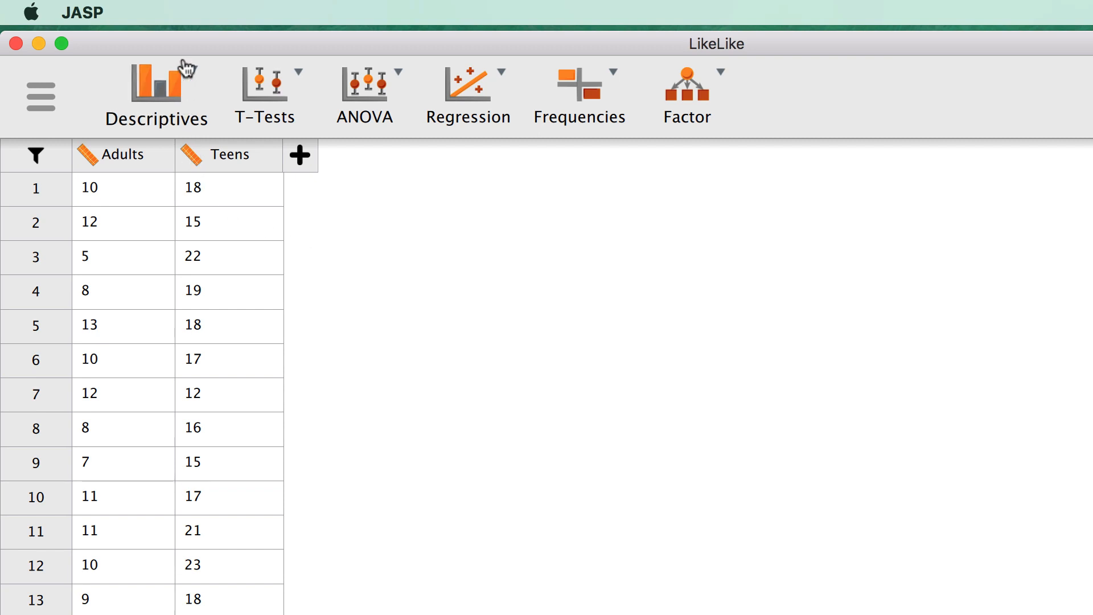
- Start a Descriptive Statistics analysis and add Adults and Teens to the Variables list
{"action": "left_click", "coordinate": [194, 87]}
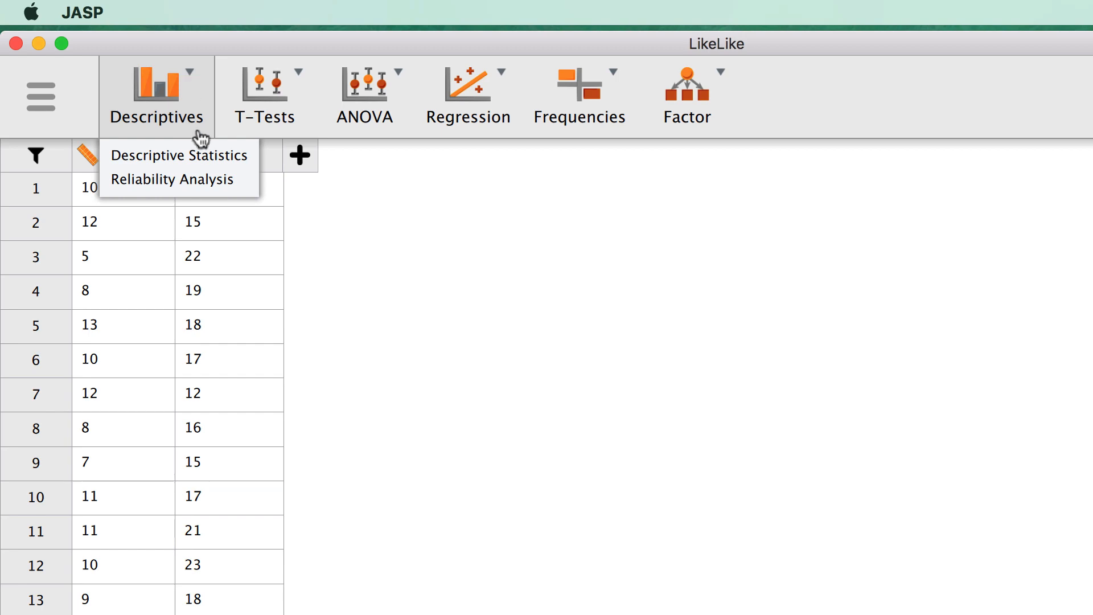
{"action": "left_click", "coordinate": [206, 149]}
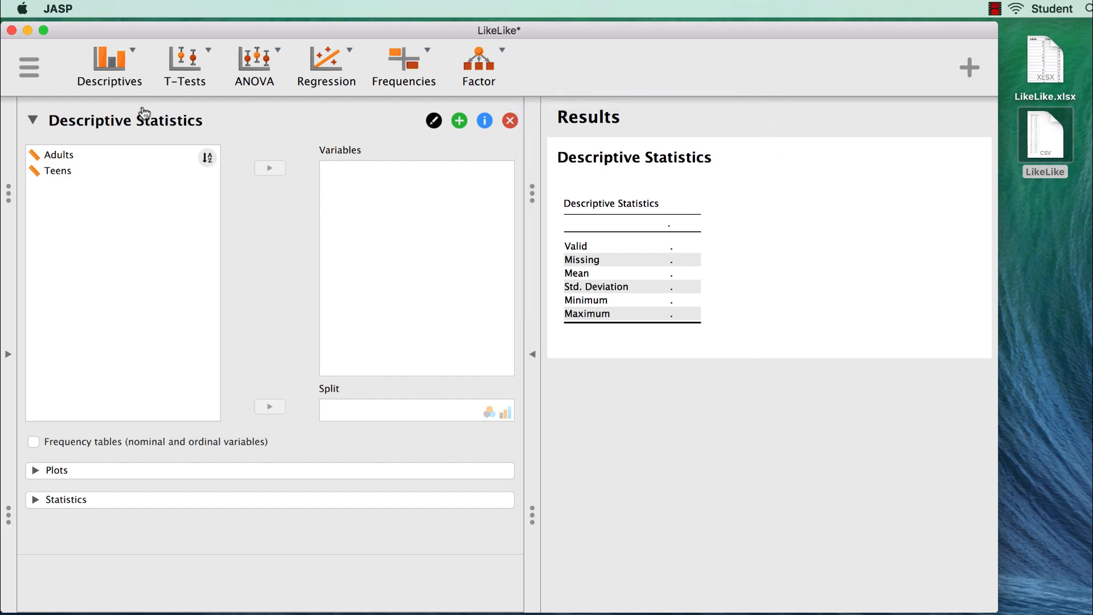
{"action": "double_click", "coordinate": [93, 156]}
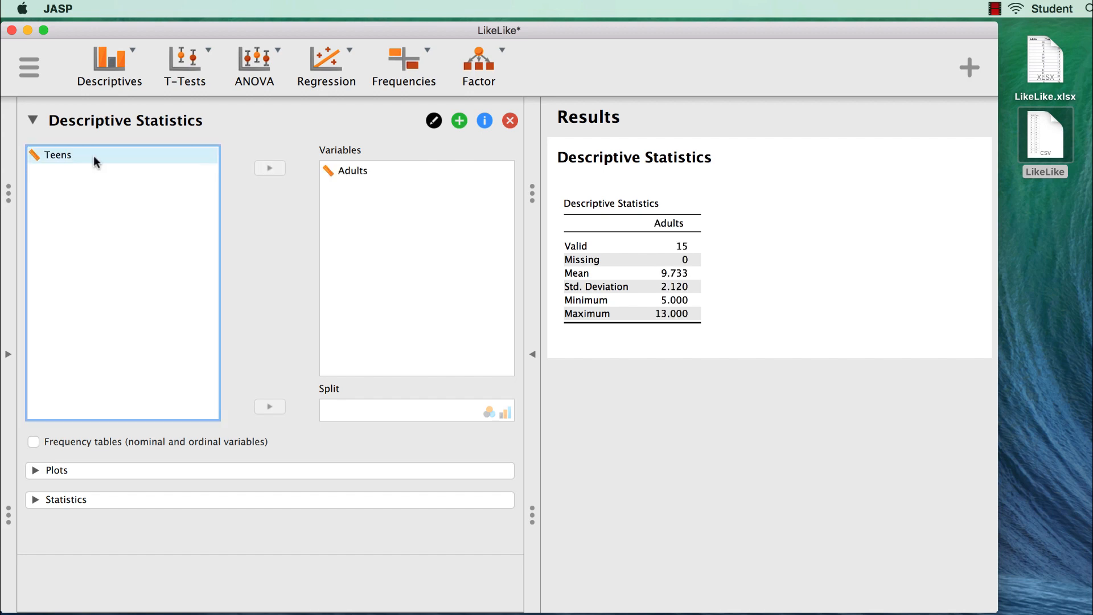
{"action": "double_click", "coordinate": [95, 160]}
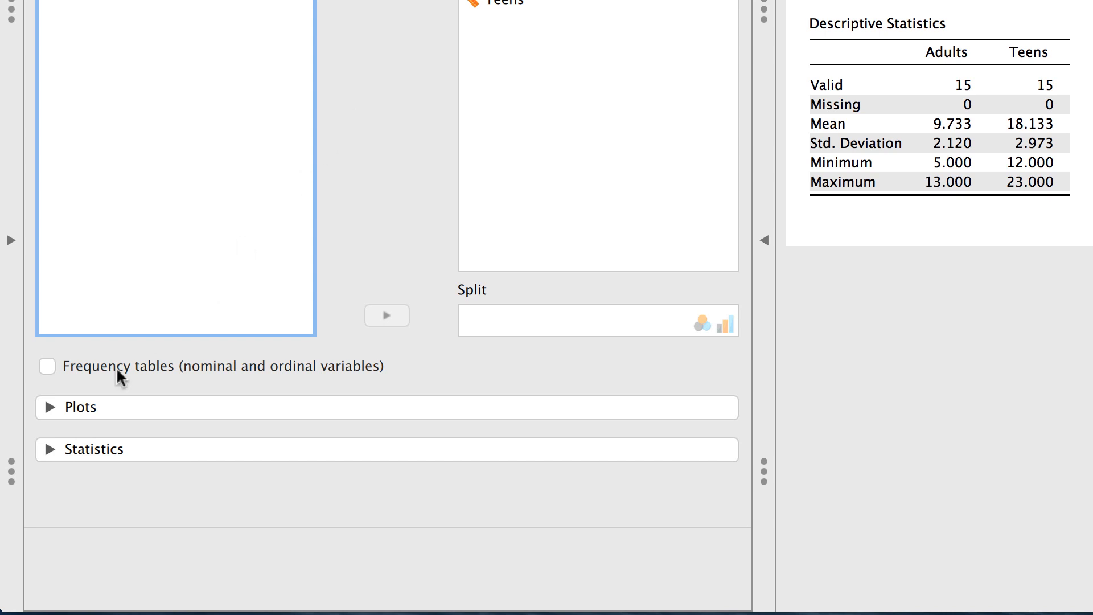
- In the Statistics options, turn off Minimum and Maximum and turn on Variance, Range and IQR
{"action": "left_click", "coordinate": [49, 450]}
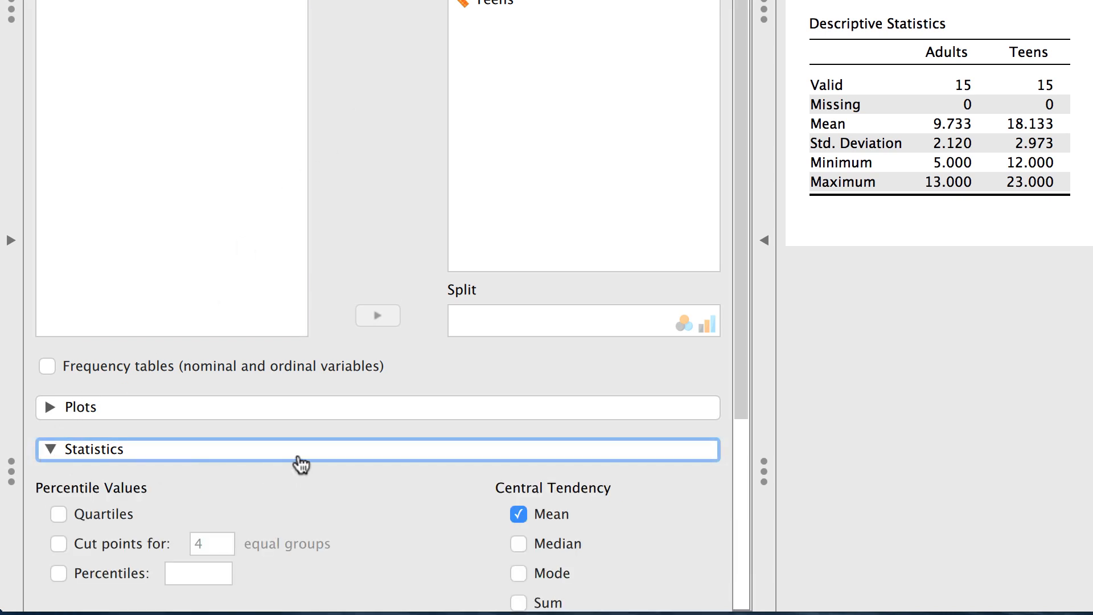
{"action": "scroll", "coordinate": [300, 461], "scroll_direction": "down", "scroll_amount": 5}
{"action": "scroll", "coordinate": [300, 464], "scroll_direction": "down", "scroll_amount": 3}
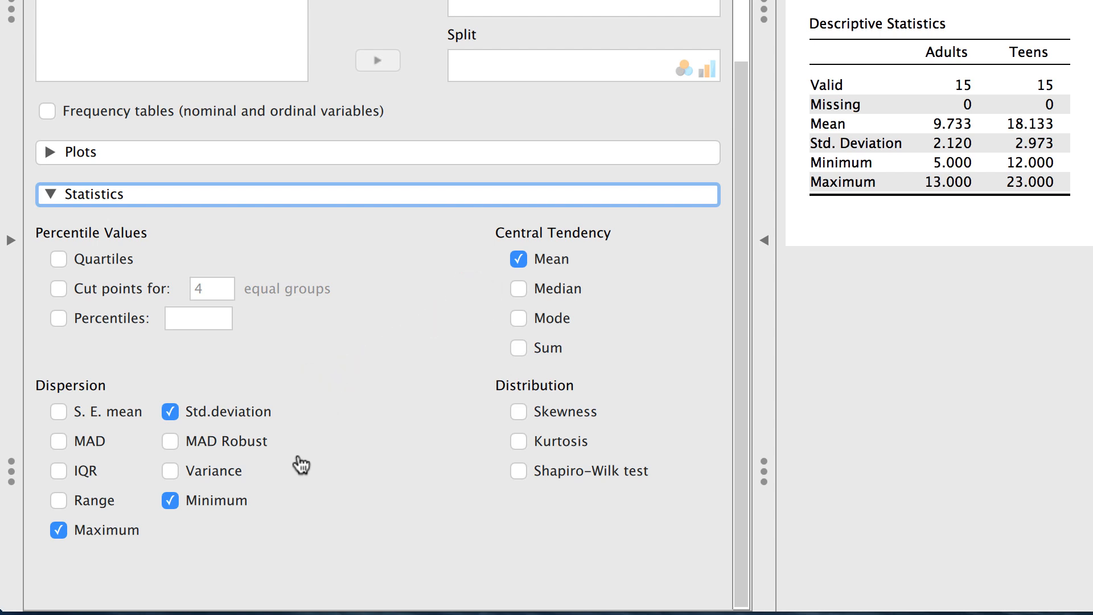
{"action": "left_click", "coordinate": [172, 502]}
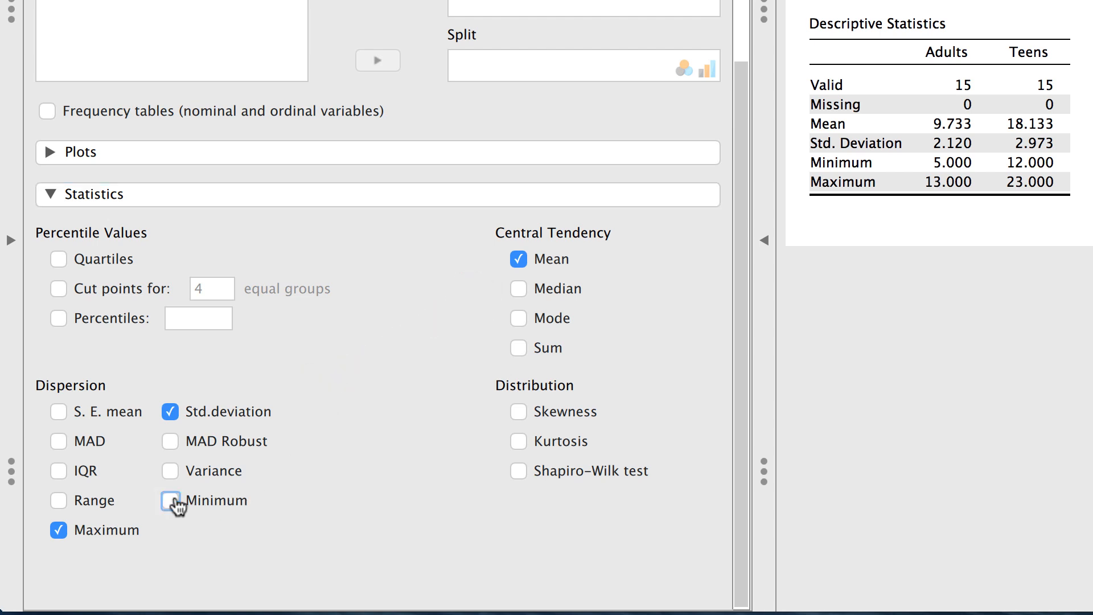
{"action": "left_click", "coordinate": [58, 530]}
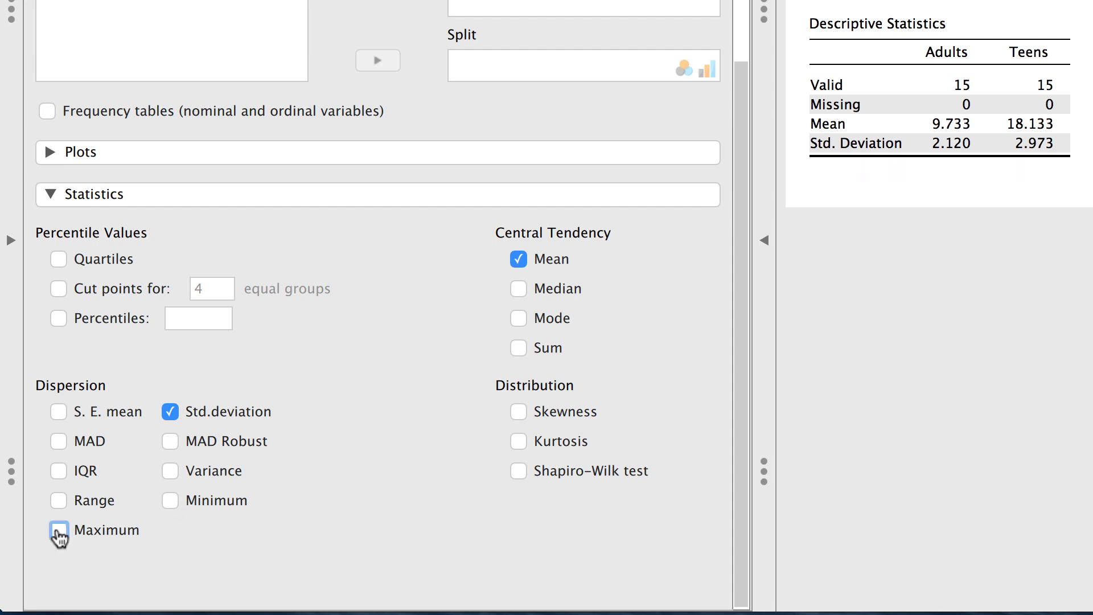
{"action": "left_click", "coordinate": [171, 473]}
{"action": "left_click", "coordinate": [105, 508]}
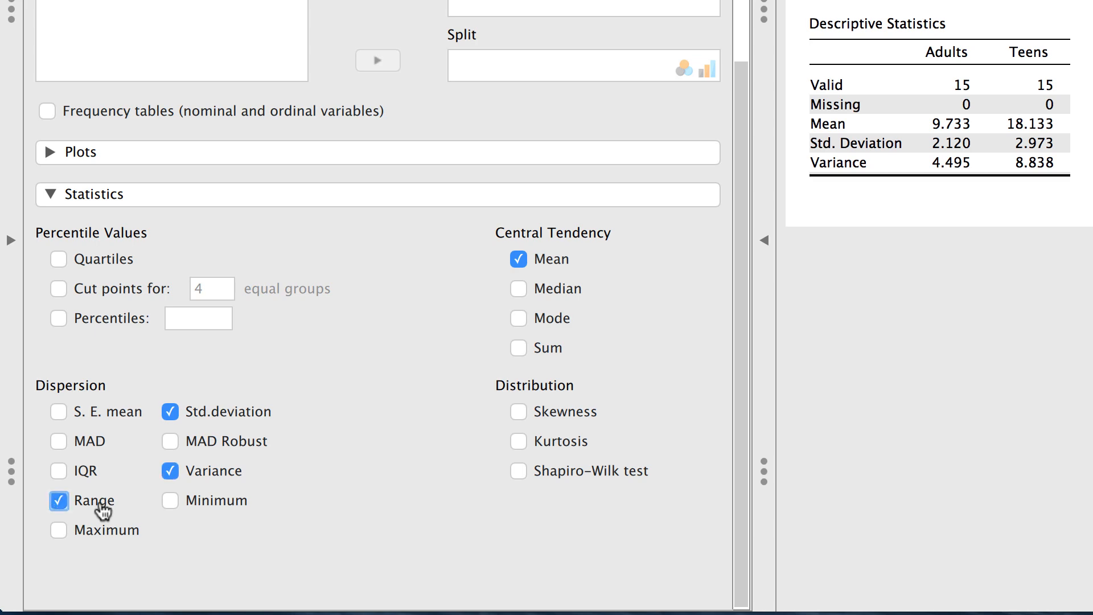
{"action": "left_click", "coordinate": [60, 472]}
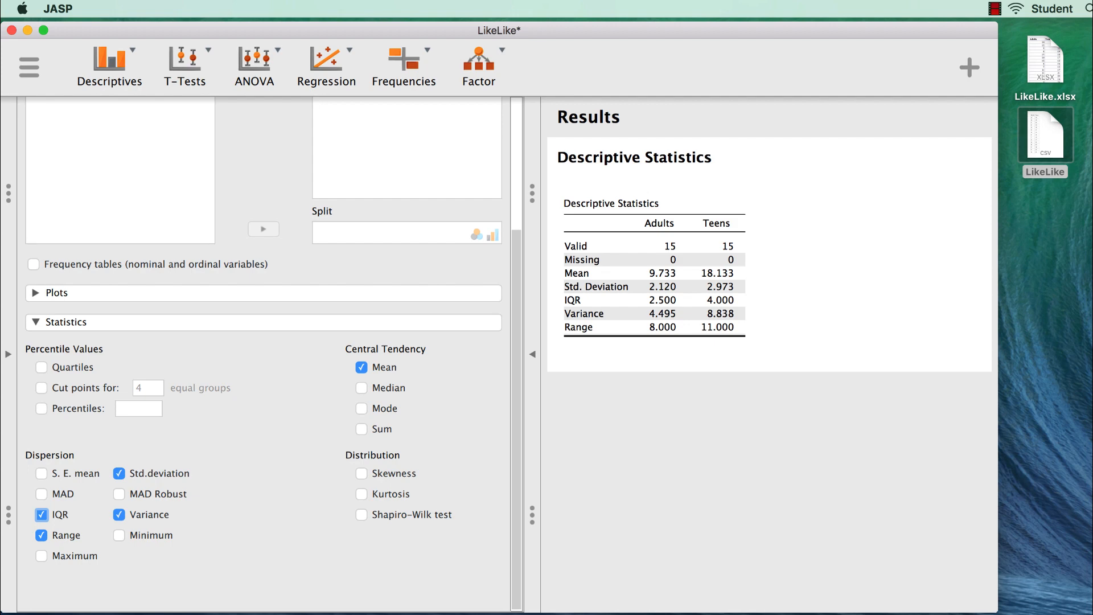
- In the Plots options, enable Distribution plots with Display density
{"action": "left_click", "coordinate": [35, 292]}
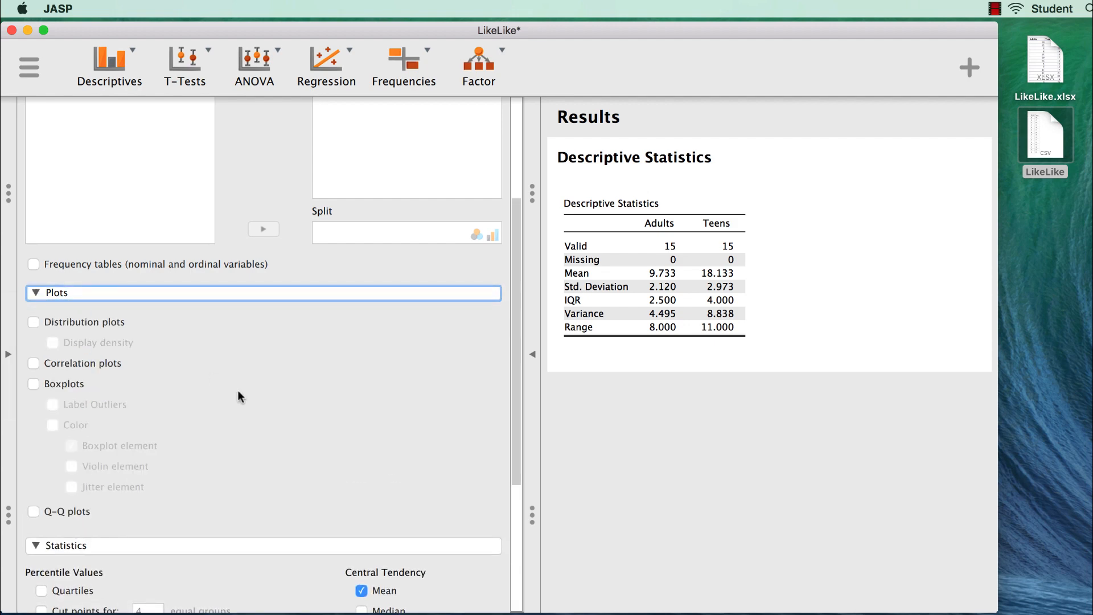
{"action": "left_click", "coordinate": [60, 322]}
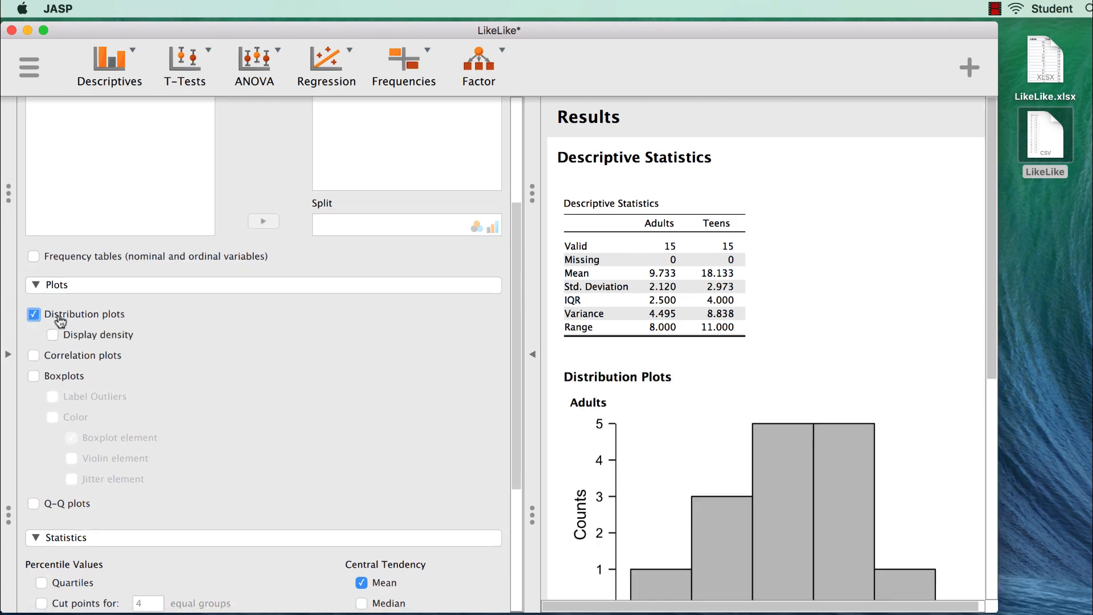
{"action": "scroll", "coordinate": [757, 431], "scroll_direction": "down", "scroll_amount": 3}
{"action": "scroll", "coordinate": [757, 431], "scroll_direction": "down", "scroll_amount": 8}
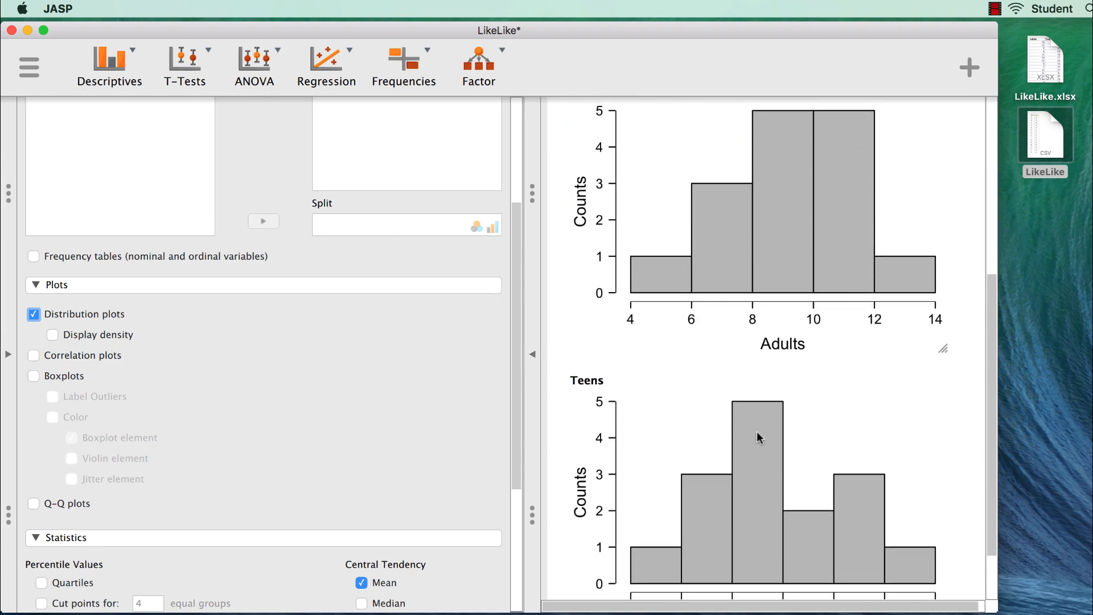
{"action": "left_click", "coordinate": [108, 340]}
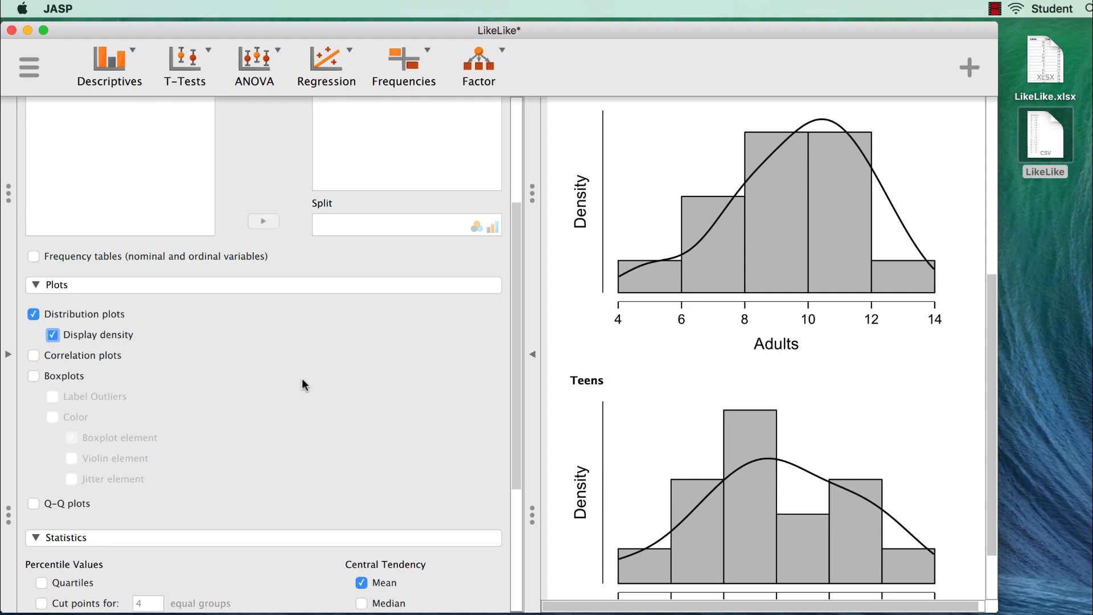
- Try the Correlation plots option, view its output, and turn it off again
{"action": "left_click", "coordinate": [111, 355]}
{"action": "scroll", "coordinate": [746, 444], "scroll_direction": "down", "scroll_amount": 5}
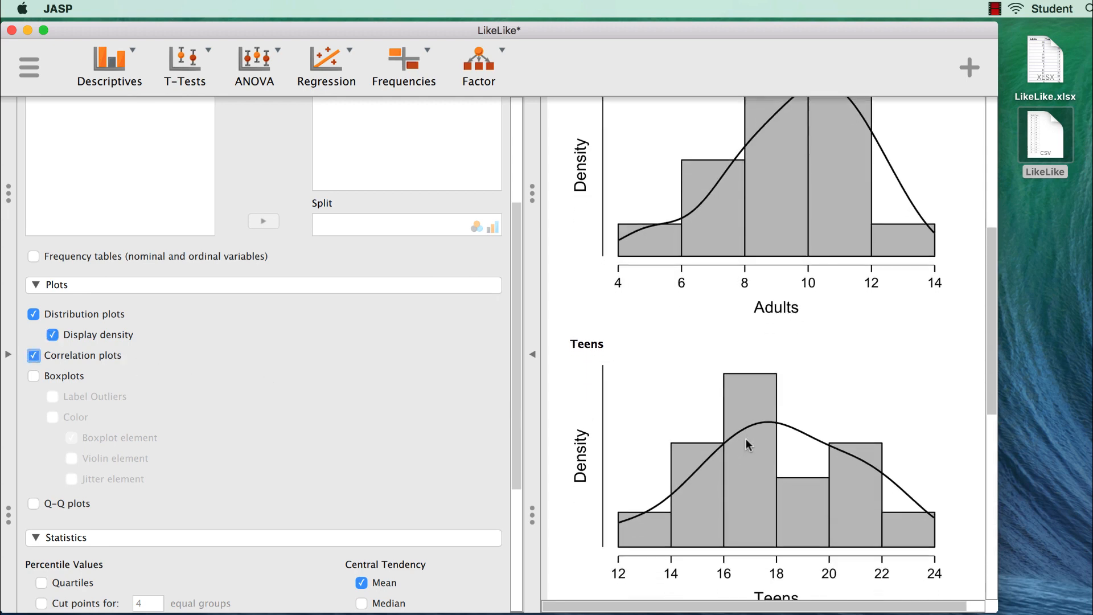
{"action": "scroll", "coordinate": [747, 443], "scroll_direction": "down", "scroll_amount": 4}
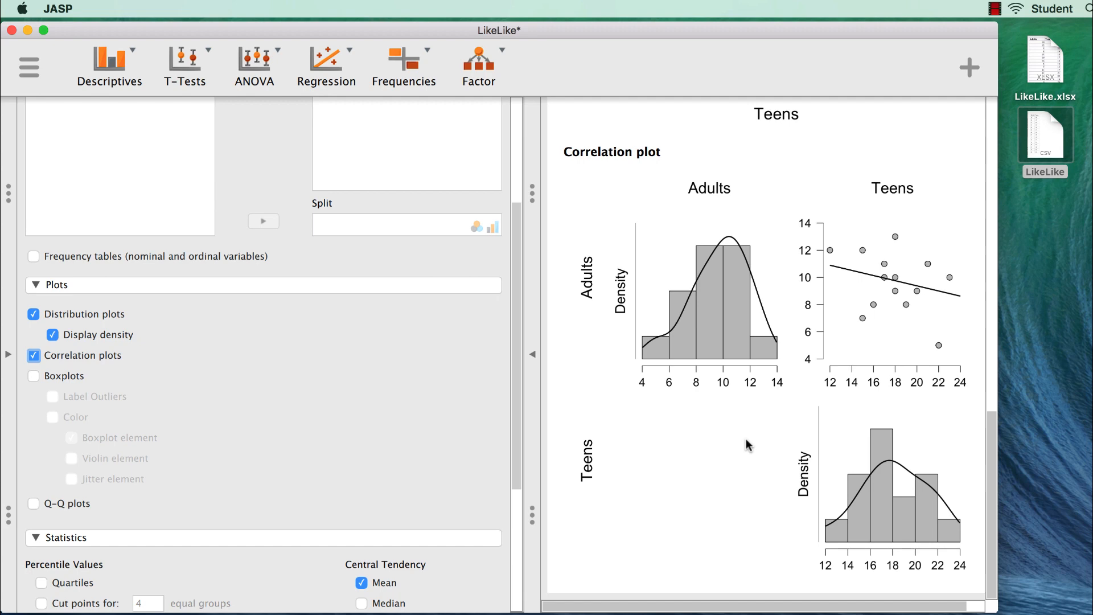
{"action": "left_click", "coordinate": [89, 357]}
- Enable Boxplots and add the Violin element to them
{"action": "left_click", "coordinate": [67, 378]}
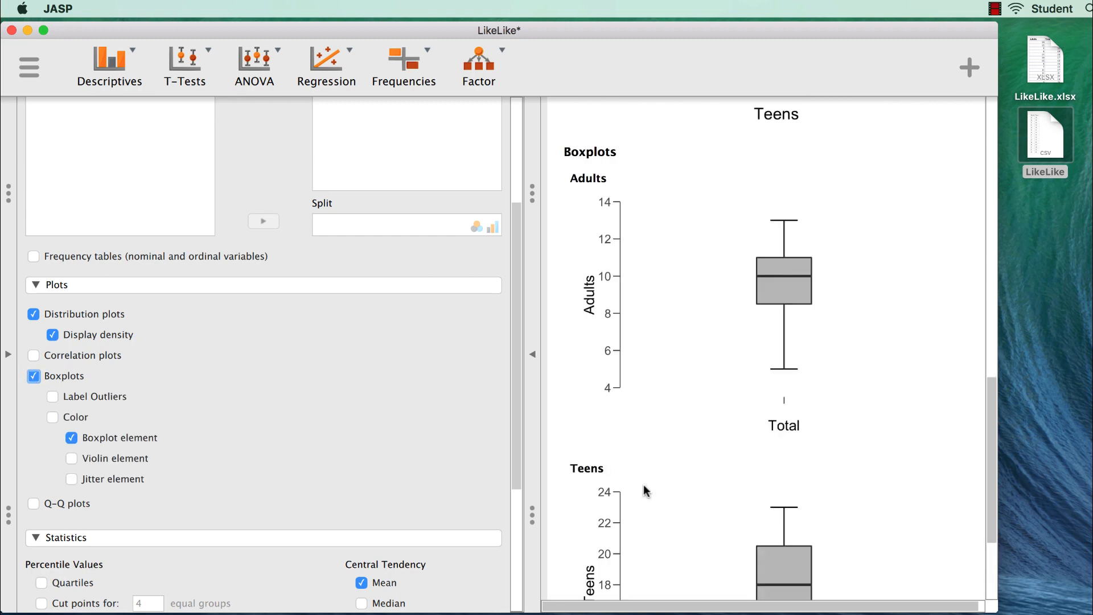
{"action": "scroll", "coordinate": [643, 483], "scroll_direction": "down", "scroll_amount": 2}
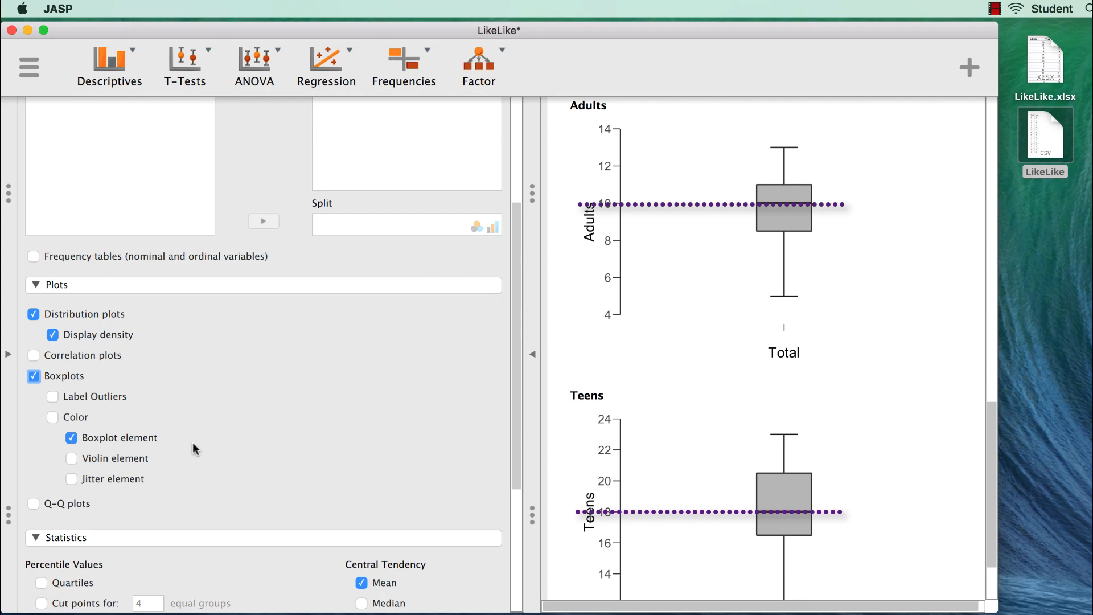
{"action": "left_click", "coordinate": [129, 465]}
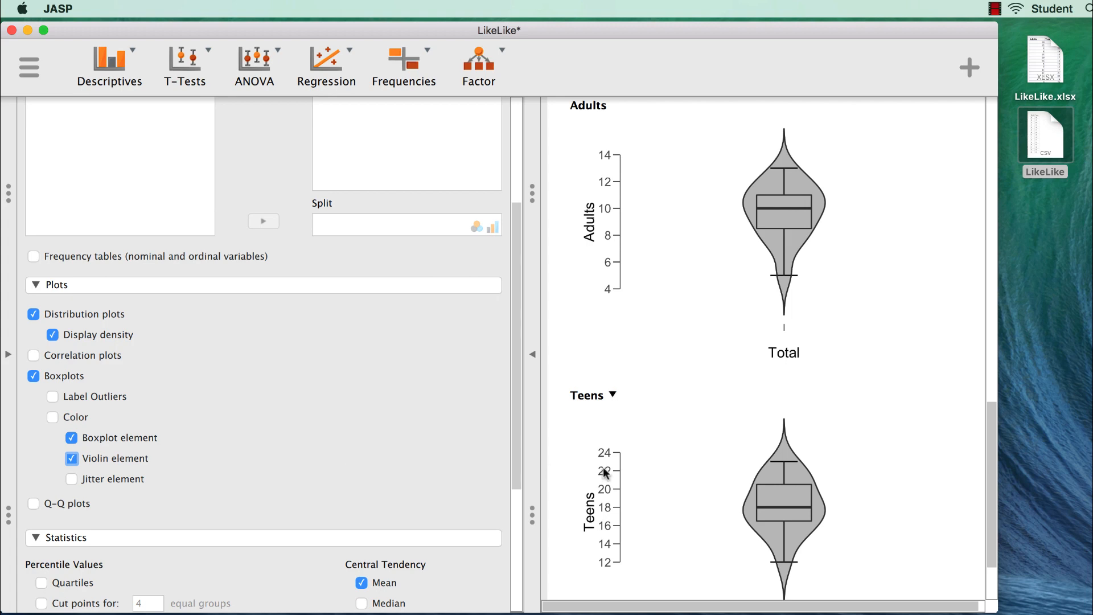
- In the Statistics options, turn on Median, Mode, Skewness and Kurtosis
{"action": "scroll", "coordinate": [603, 467], "scroll_direction": "down", "scroll_amount": 1}
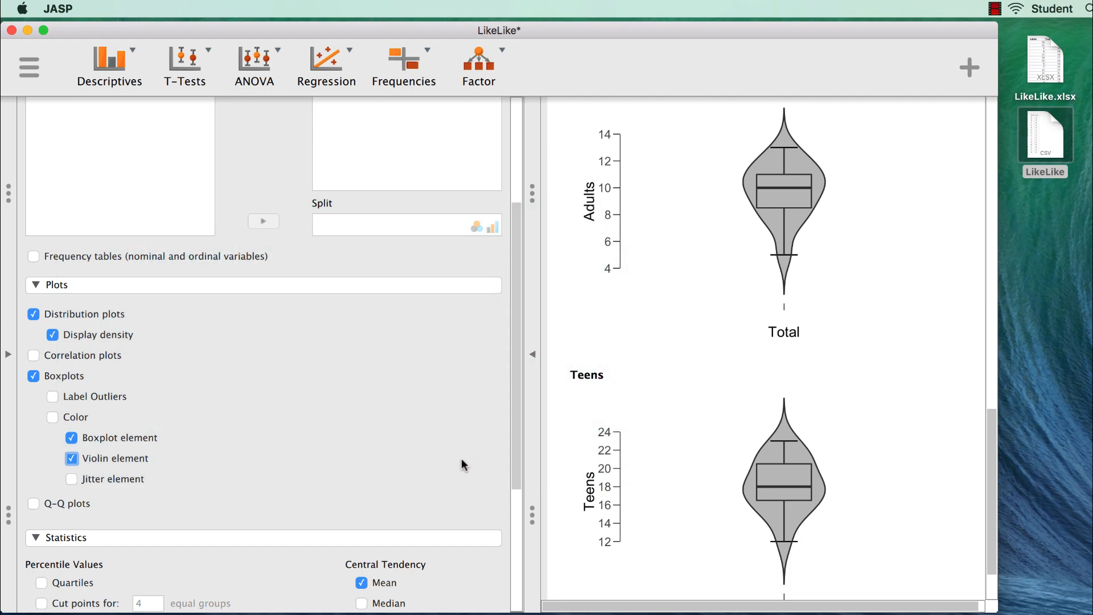
{"action": "scroll", "coordinate": [461, 458], "scroll_direction": "down", "scroll_amount": 5}
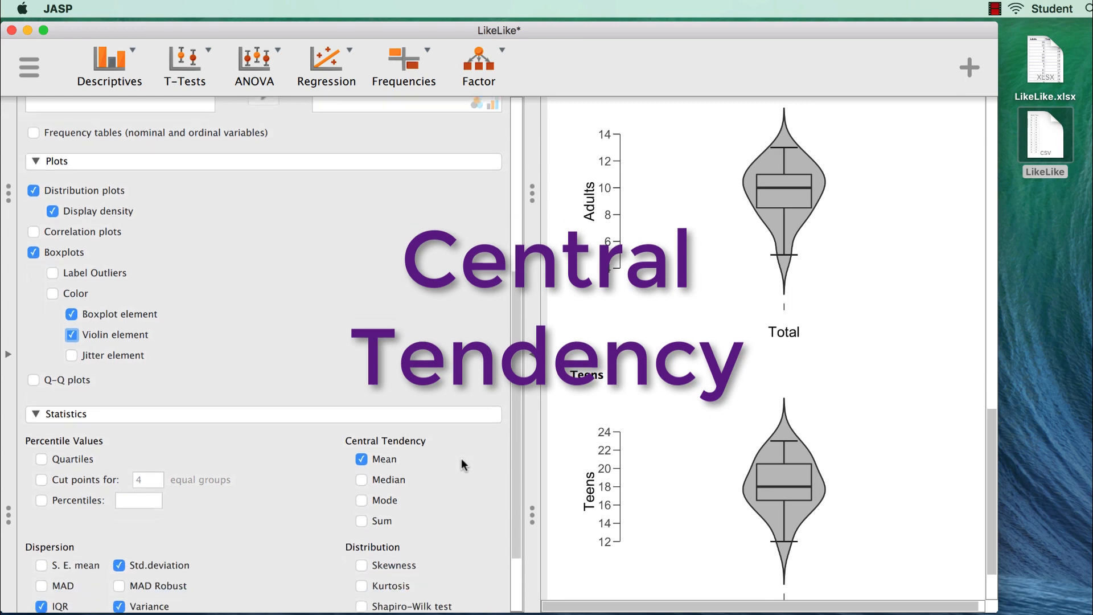
{"action": "scroll", "coordinate": [461, 459], "scroll_direction": "down", "scroll_amount": 4}
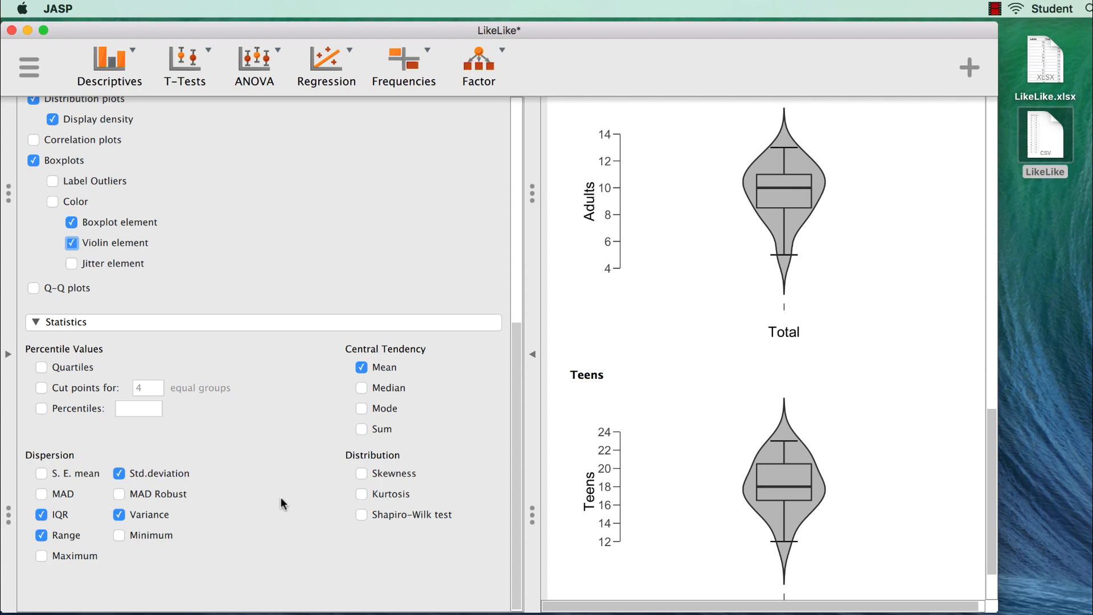
{"action": "left_click", "coordinate": [391, 390]}
{"action": "left_click", "coordinate": [393, 416]}
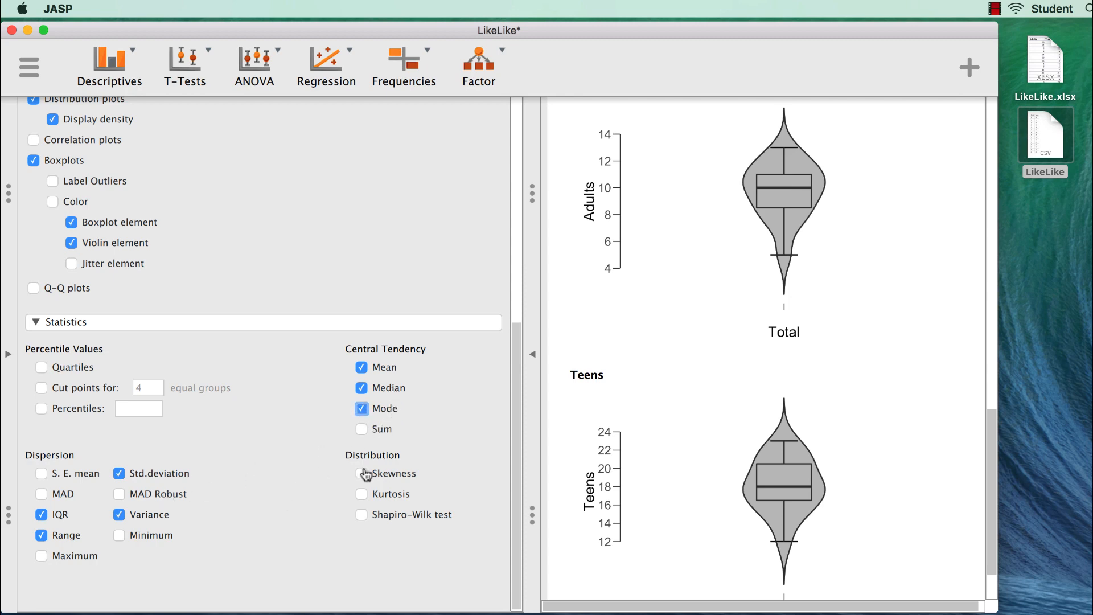
{"action": "left_click", "coordinate": [408, 476]}
{"action": "left_click", "coordinate": [402, 494]}
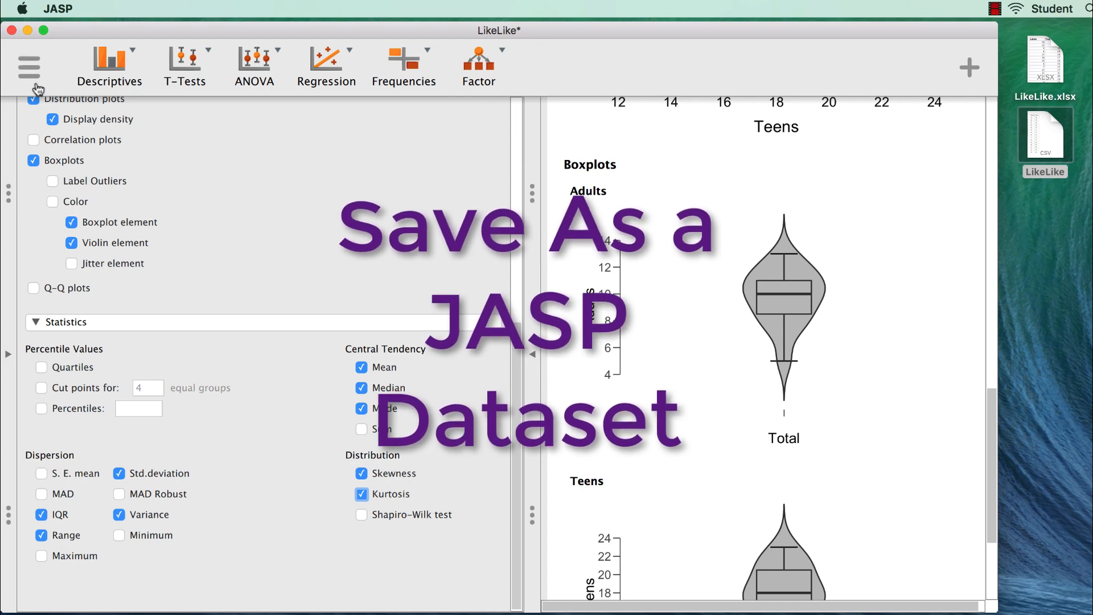
- Save the analysis to the Desktop as a JASP file named LikeLike
{"action": "left_click", "coordinate": [31, 68]}
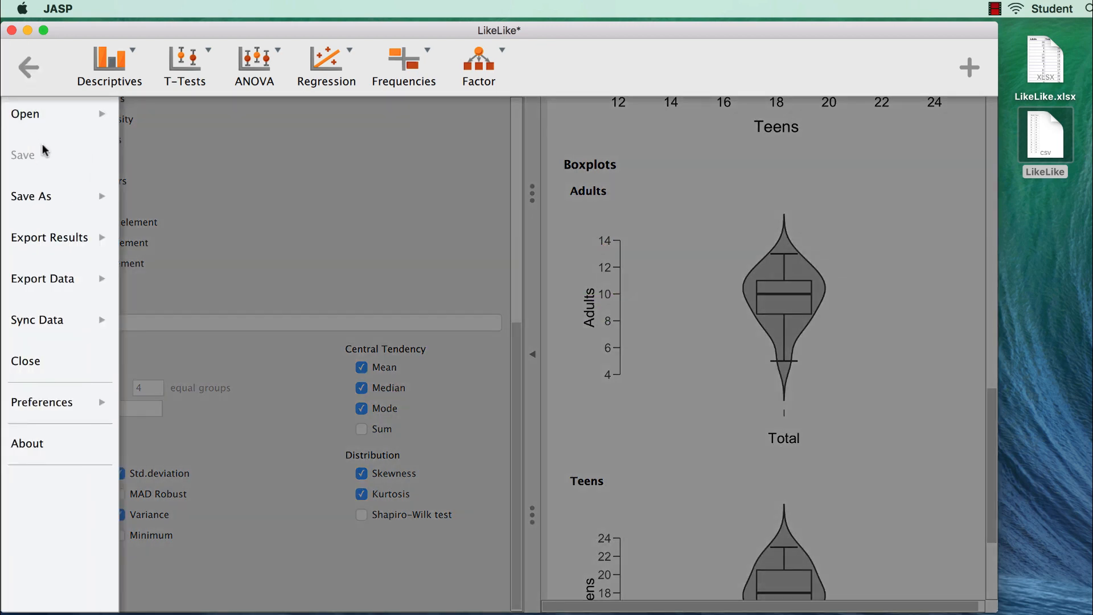
{"action": "left_click", "coordinate": [53, 204]}
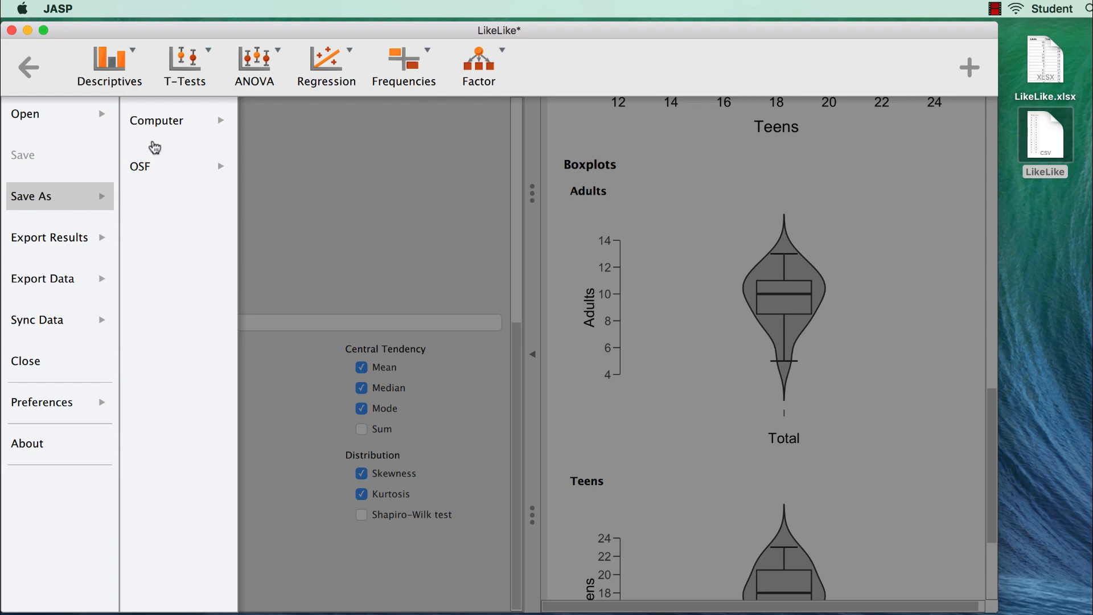
{"action": "left_click", "coordinate": [158, 129]}
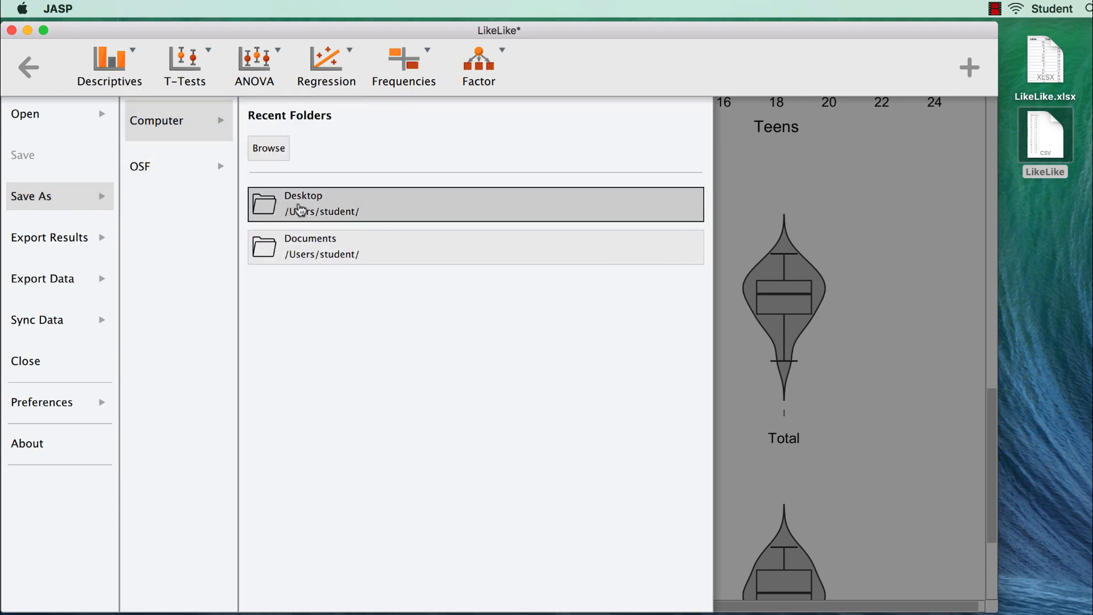
{"action": "left_click", "coordinate": [298, 206]}
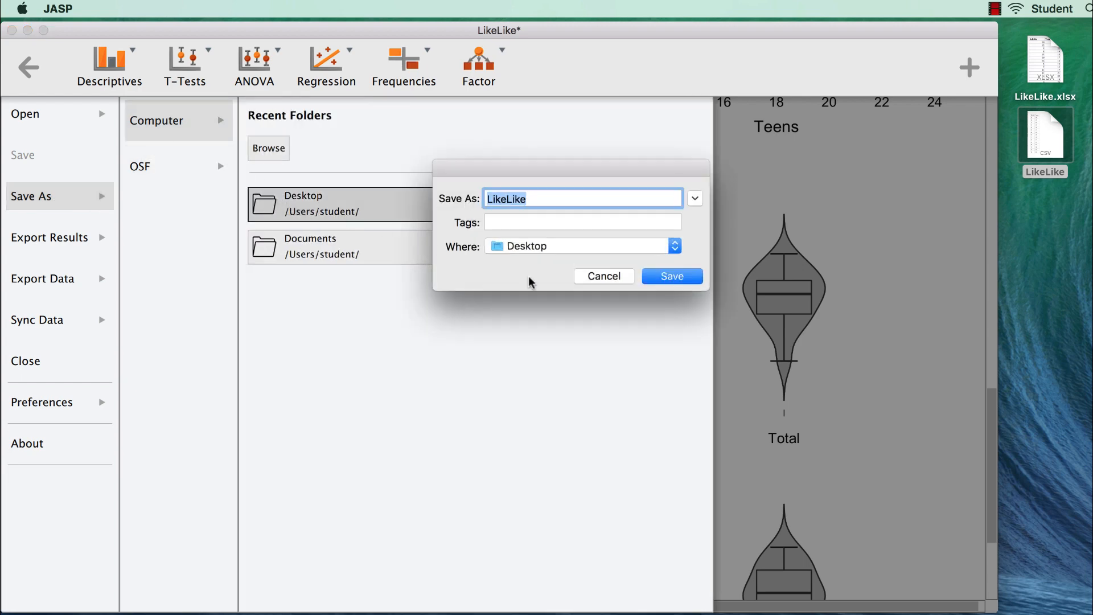
{"action": "left_click", "coordinate": [671, 276]}
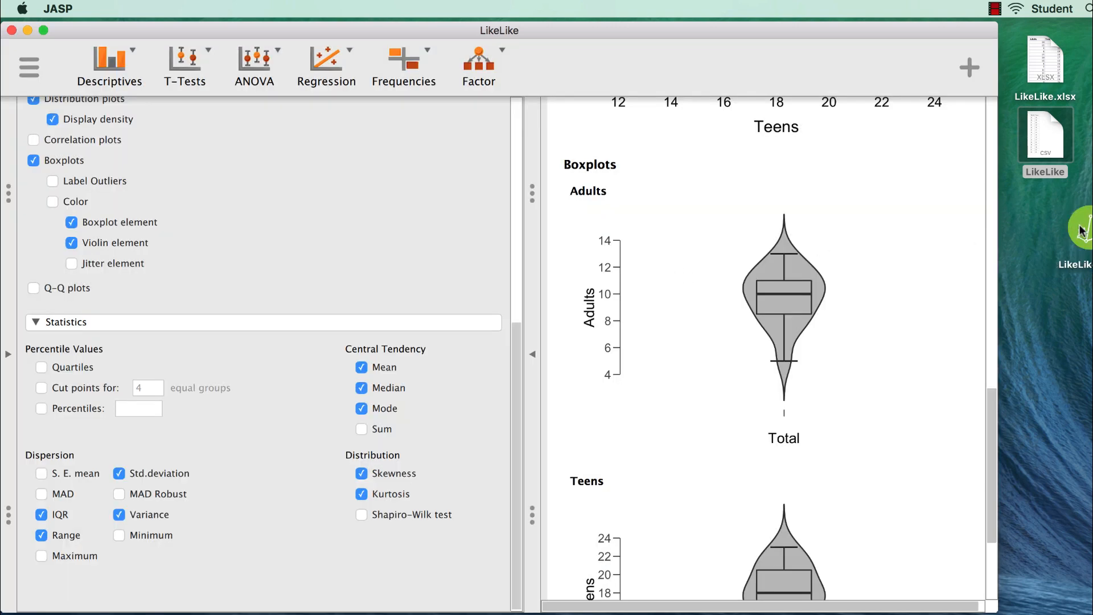
- Locate the saved LikeLike.jasp file on the Desktop and close the JASP window
{"action": "left_click", "coordinate": [1036, 225]}
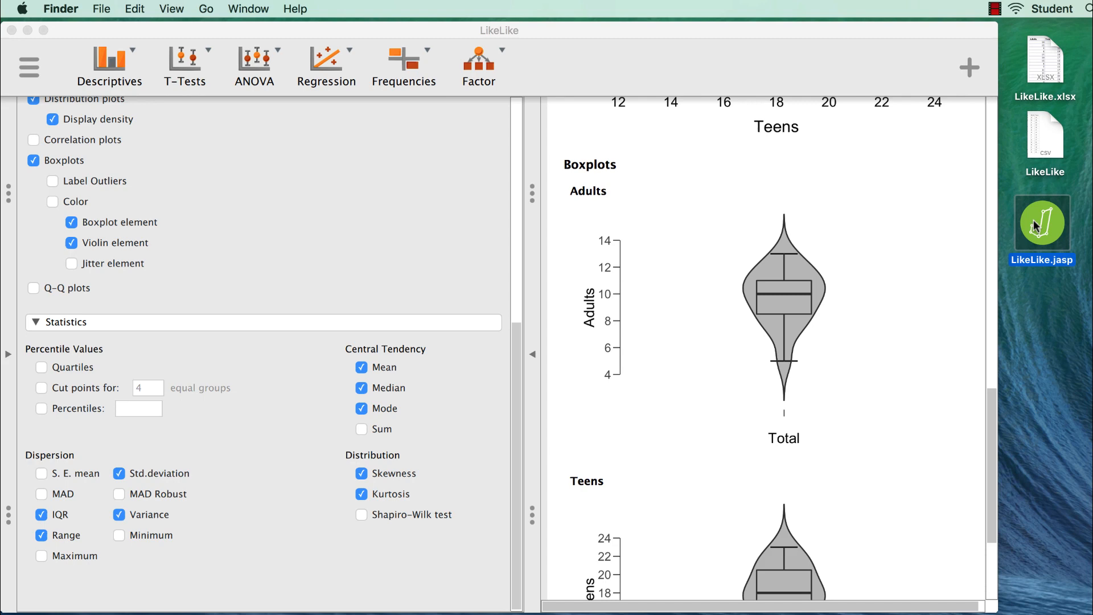
{"action": "left_click", "coordinate": [1037, 289]}
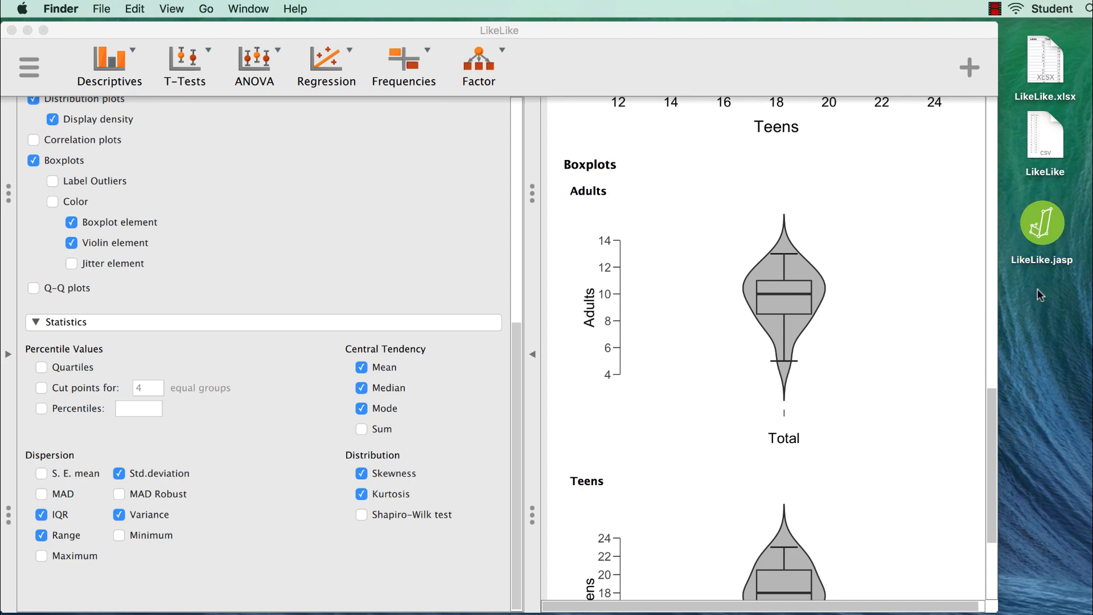
{"action": "left_click", "coordinate": [11, 30]}
- Reopen LikeLike.jasp from the Desktop and scroll through its saved results and plots
{"action": "left_click", "coordinate": [1051, 235]}
{"action": "double_click", "coordinate": [1051, 235]}
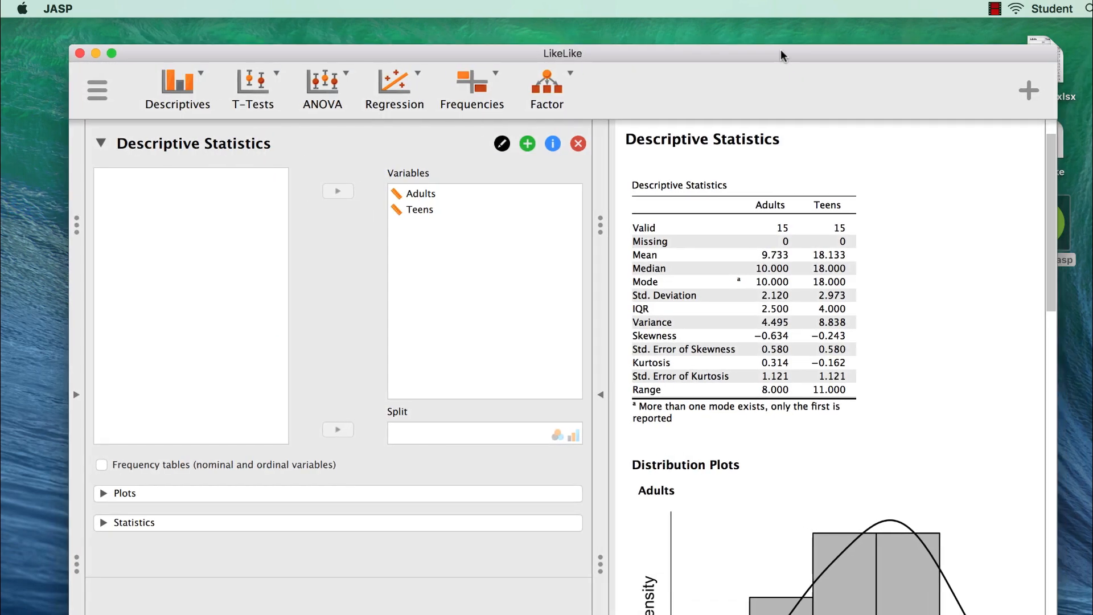
{"action": "left_click_drag", "start_coordinate": [780, 49], "coordinate": [718, 22]}
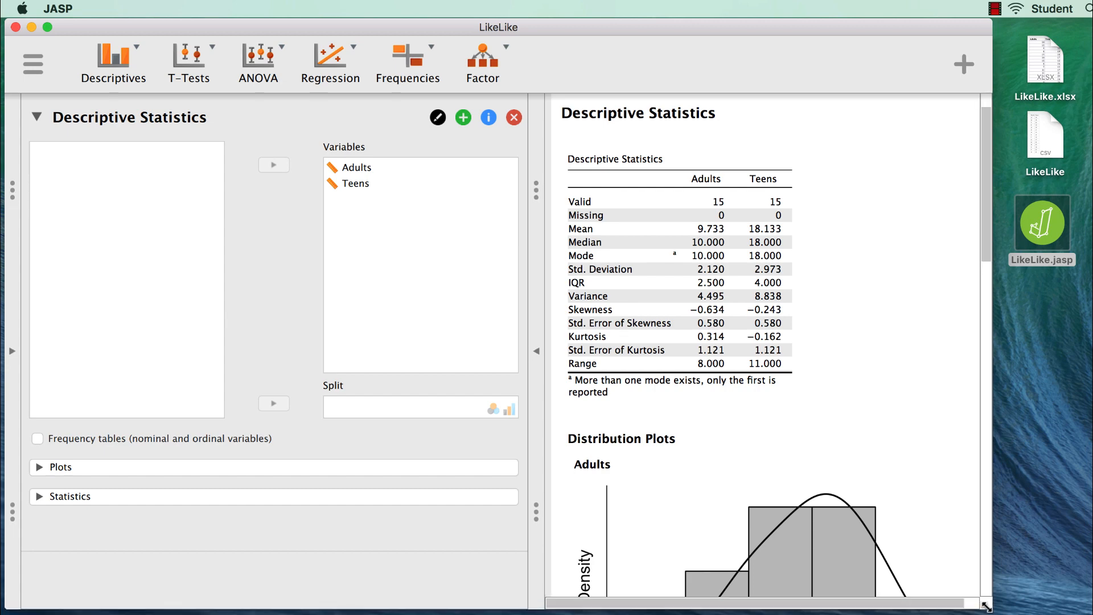
{"action": "scroll", "coordinate": [775, 460], "scroll_direction": "down", "scroll_amount": 1}
{"action": "scroll", "coordinate": [774, 459], "scroll_direction": "down", "scroll_amount": 15}
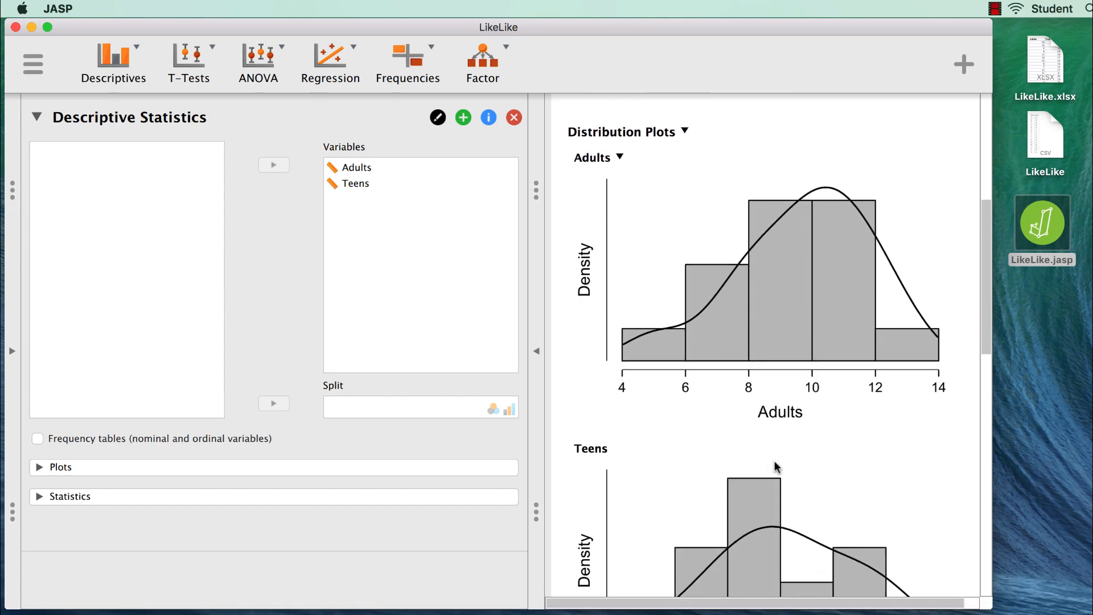
{"action": "scroll", "coordinate": [777, 465], "scroll_direction": "down", "scroll_amount": 10}
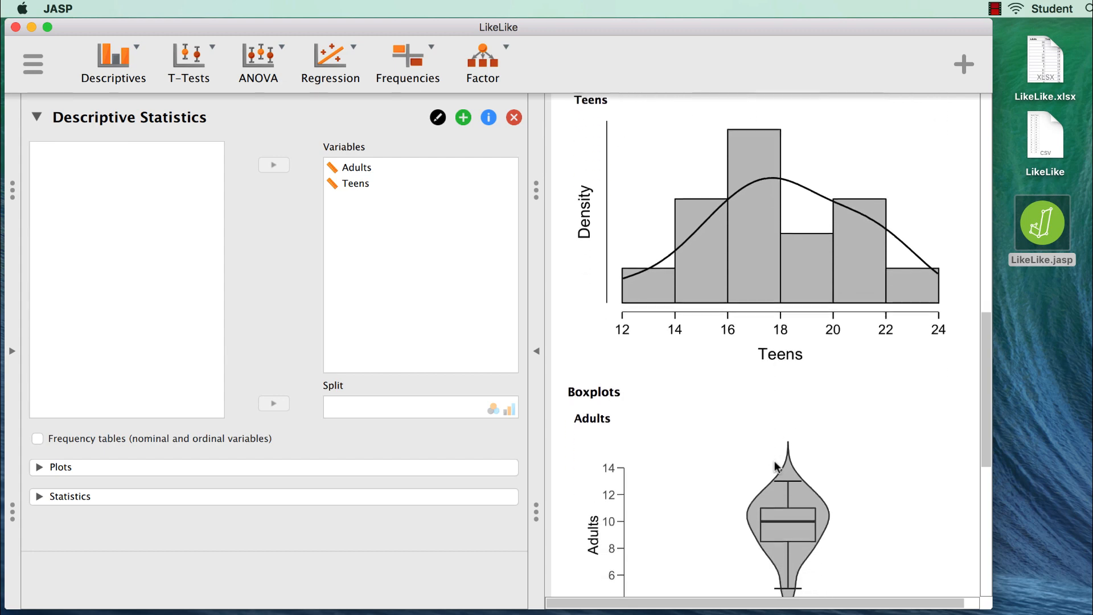